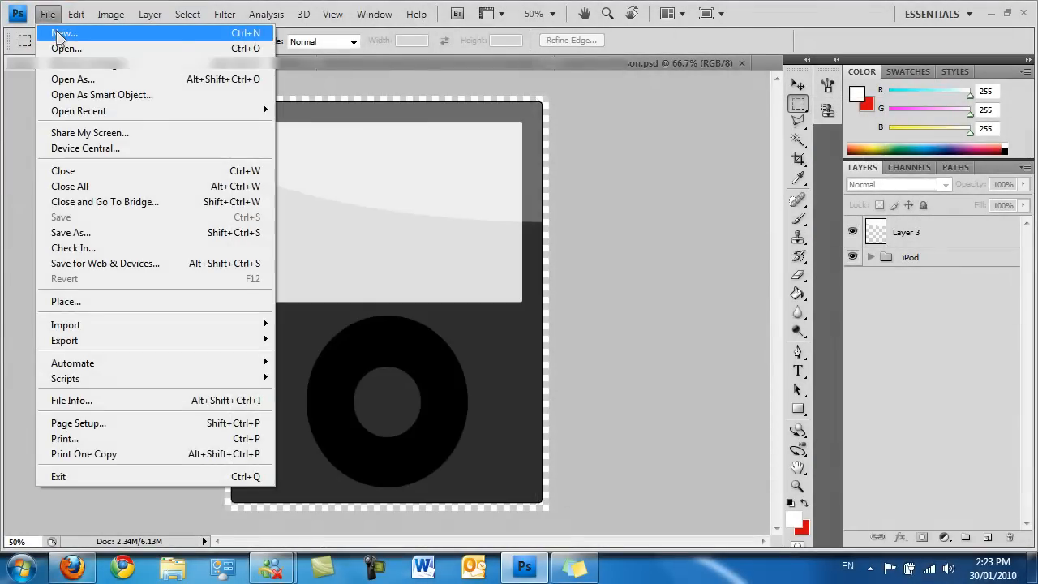
# Create a new RGB document named iPod, 800 by 1024 pixels at 72 pixels/inch with a white background
pyautogui.click(51, 30)
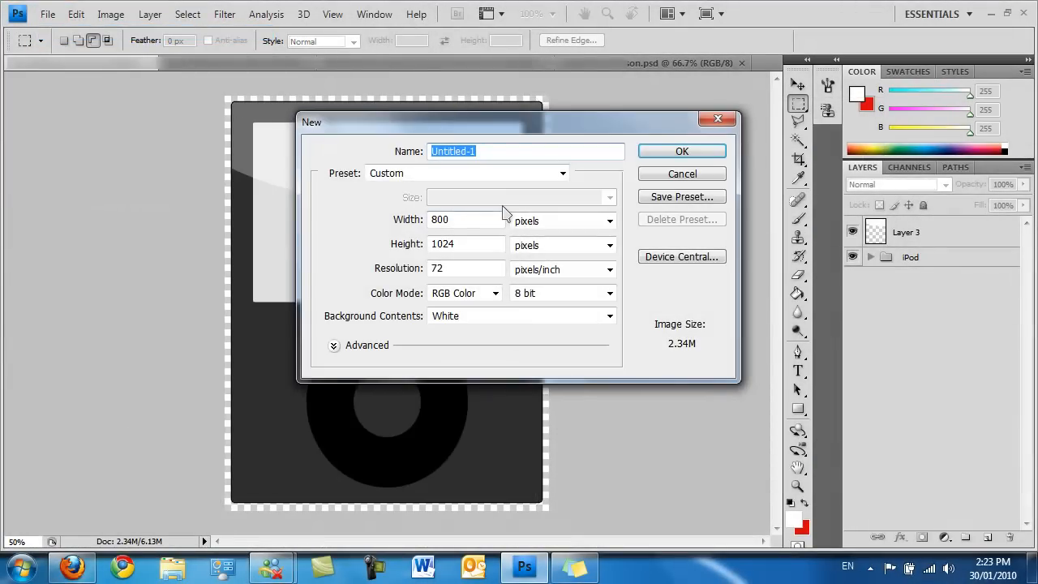
pyautogui.write('iPod')
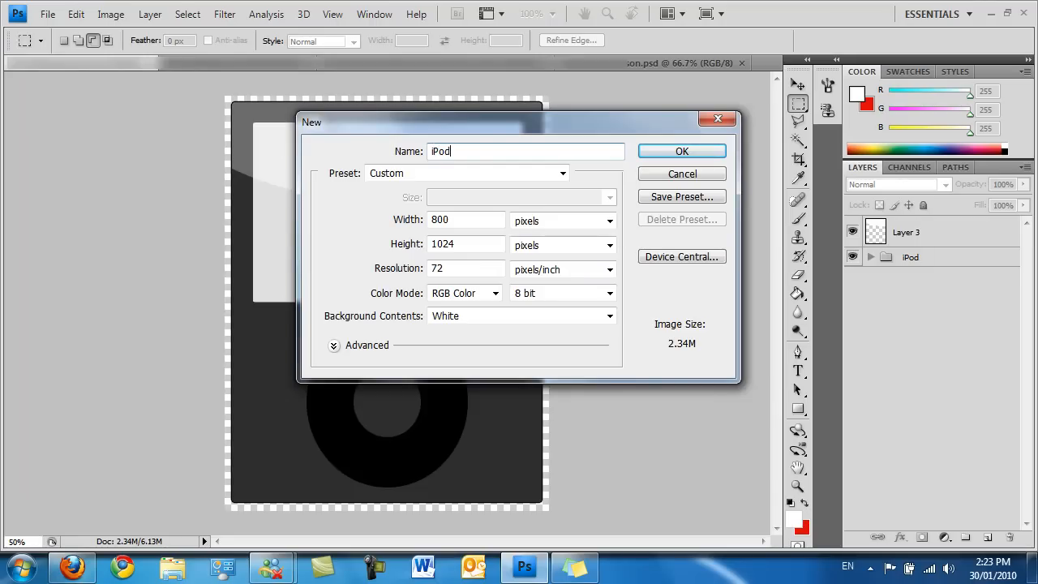
pyautogui.click(456, 220)
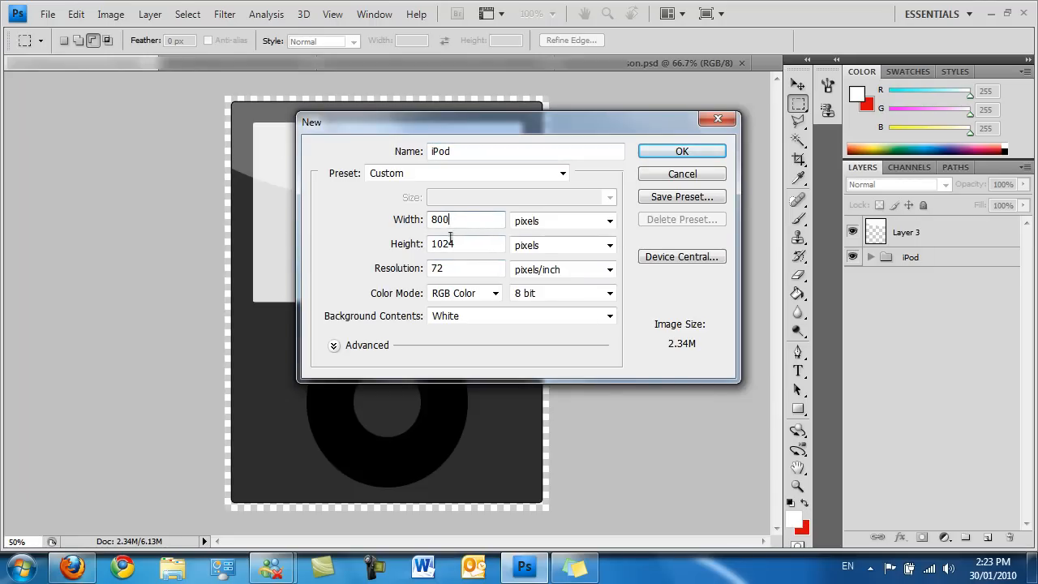
pyautogui.click(458, 242)
pyautogui.click(457, 224)
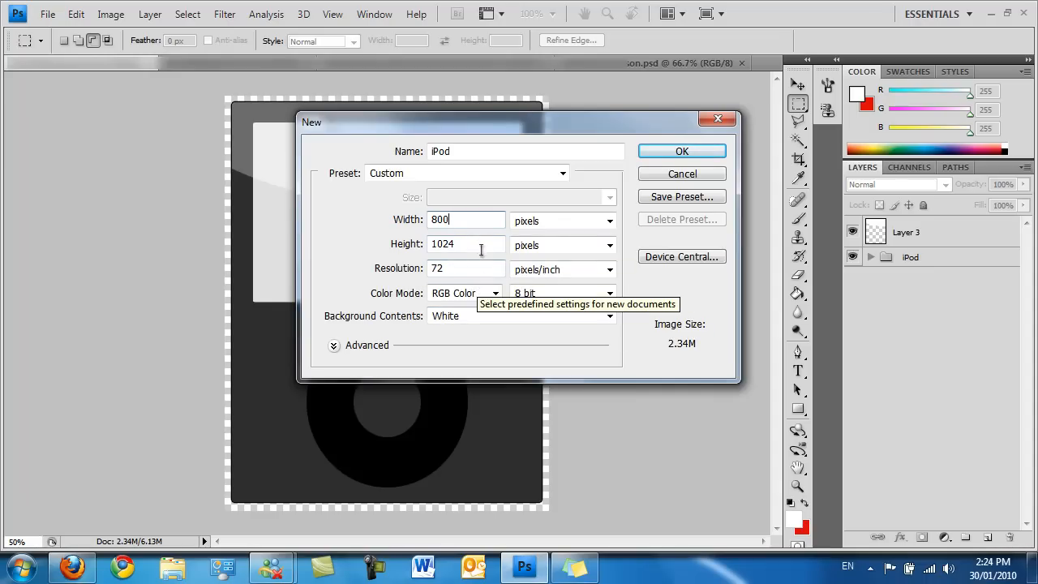
pyautogui.click(675, 154)
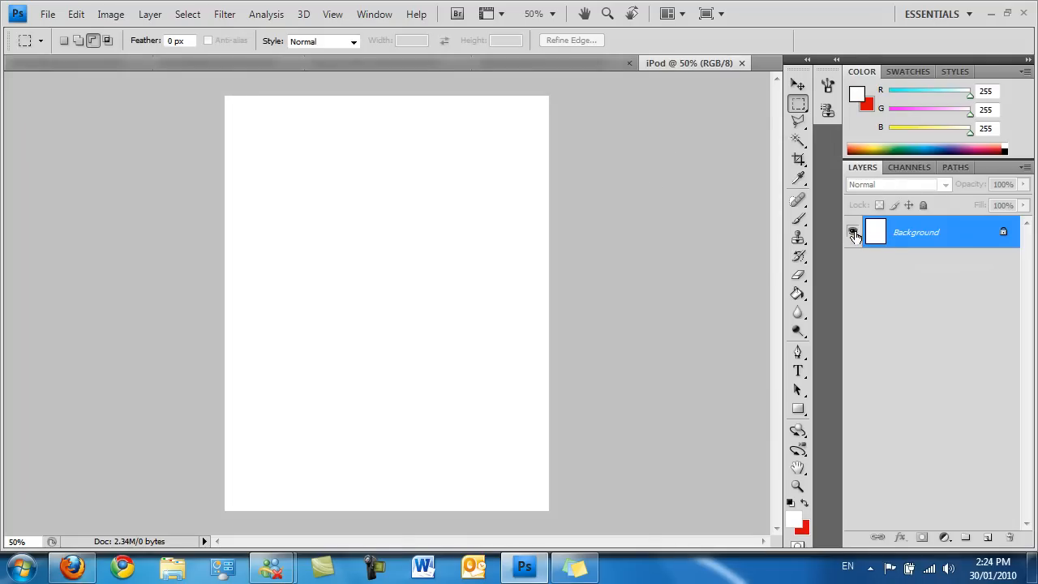
# Convert the Background into a regular hidden layer and add a new empty layer above it
pyautogui.doubleClick(997, 233)
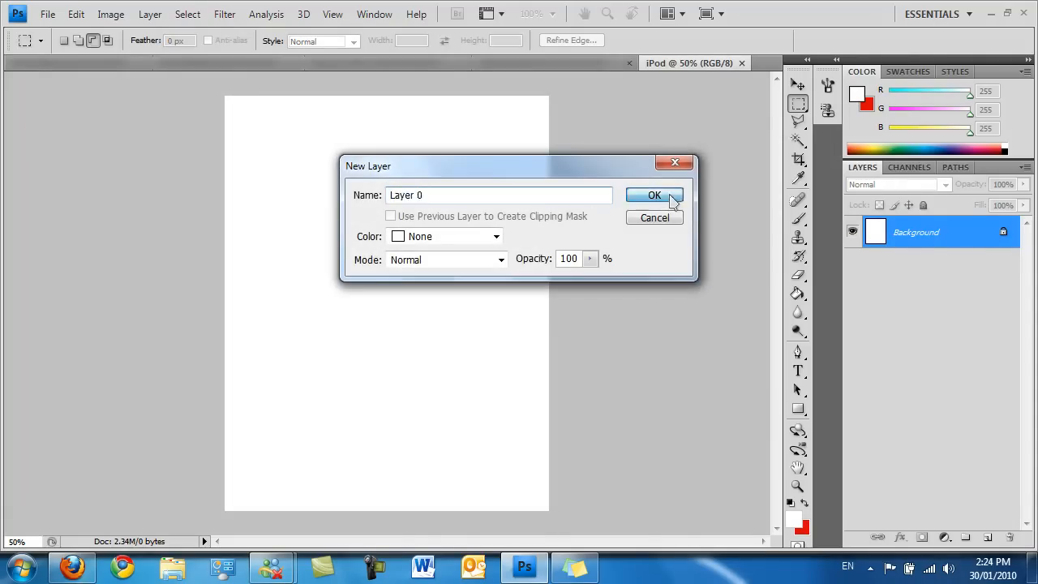
pyautogui.click(654, 196)
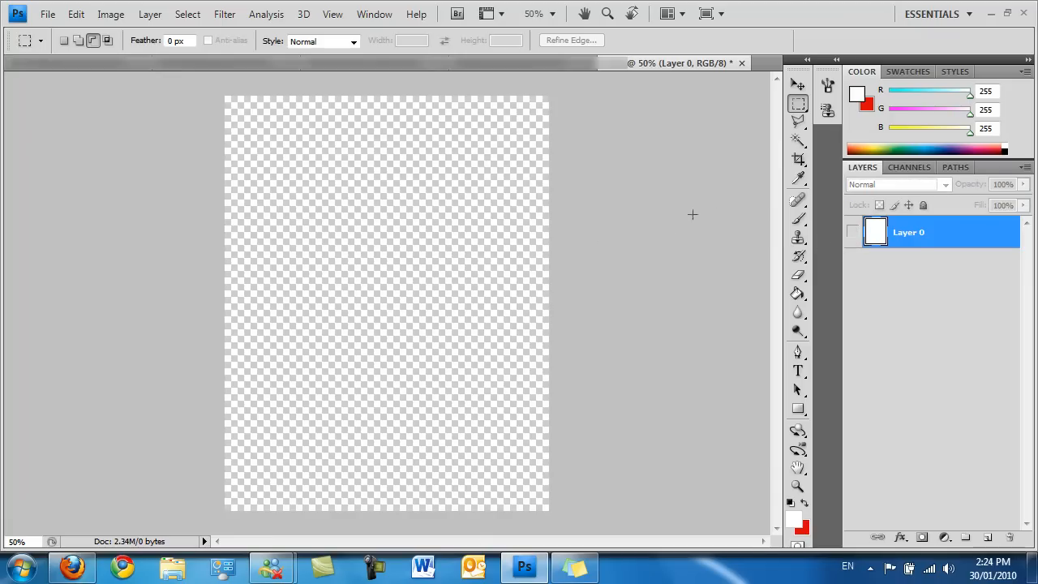
pyautogui.click(988, 536)
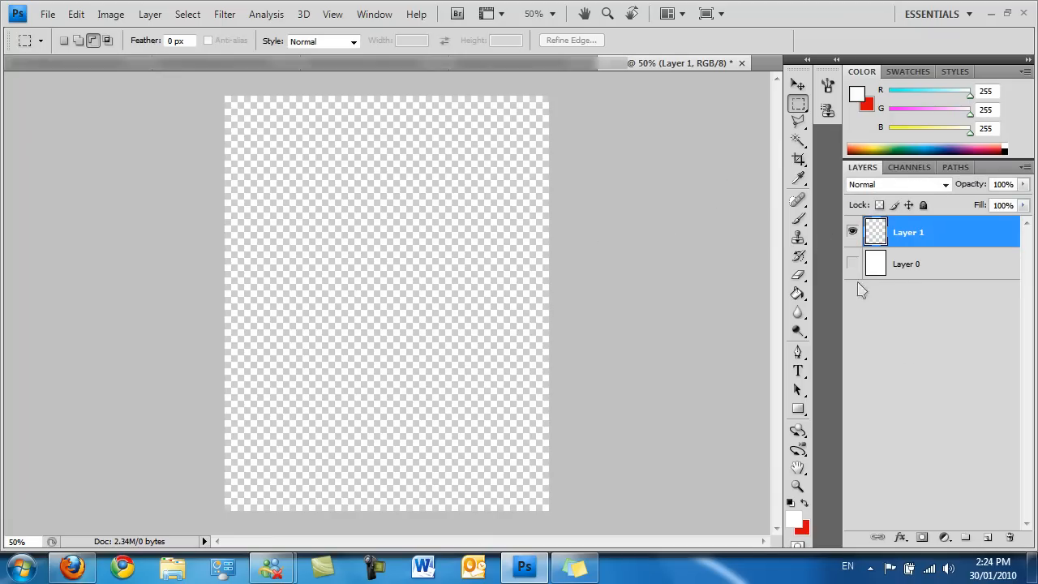
# Make a new rectangular marquee selection just inside the canvas edges, leaving a narrow even margin all round
pyautogui.click(798, 107)
pyautogui.click(891, 106)
pyautogui.click(65, 42)
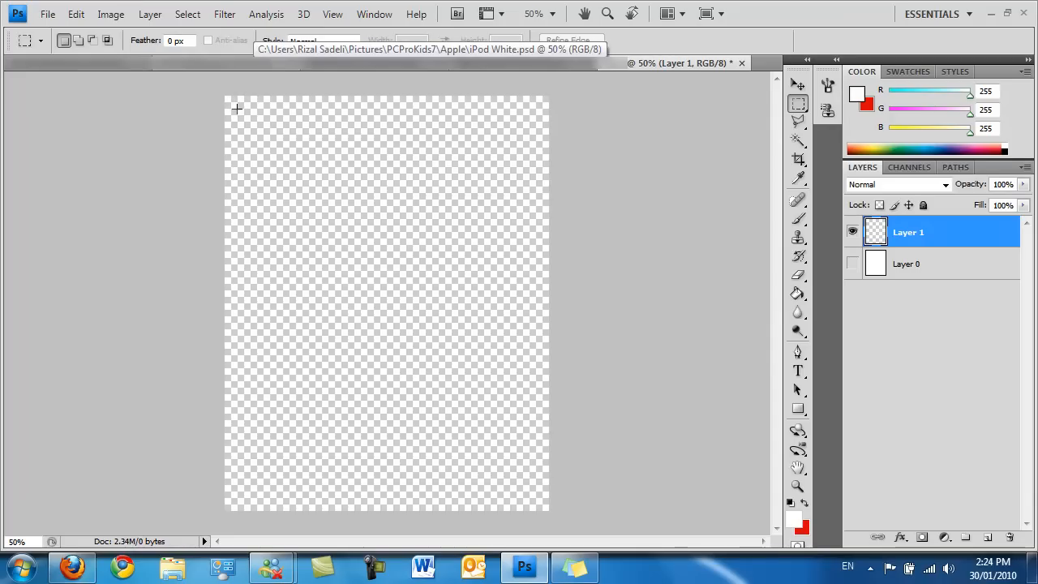
pyautogui.moveTo(364, 284); pyautogui.dragTo(535, 496)
pyautogui.moveTo(535, 496); pyautogui.dragTo(535, 496)
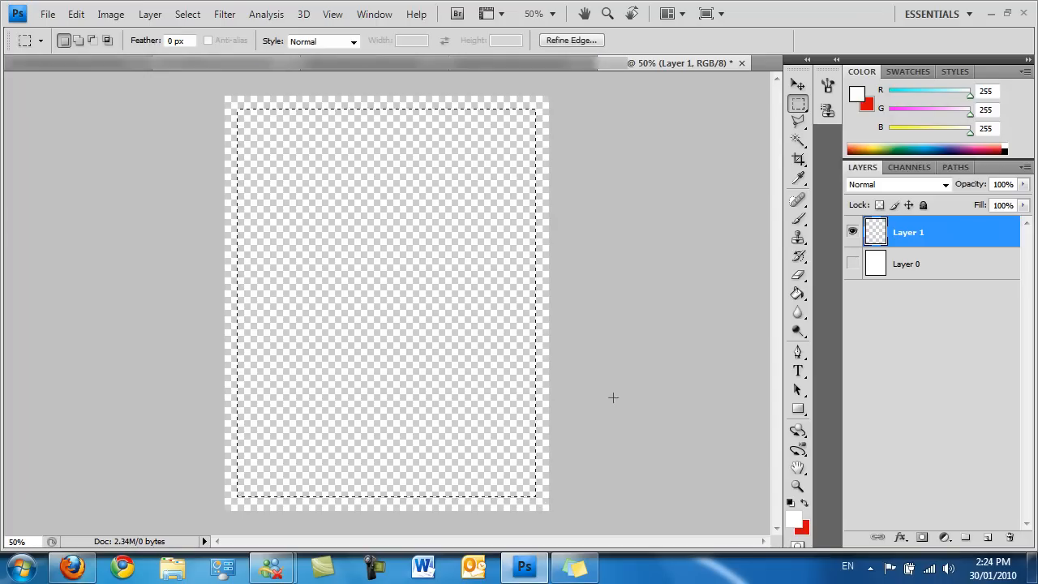
# Refine the selection's edge with radius 0 px, contrast 100%, smooth 52, feather 0 px and contract/expand 0%
pyautogui.click(581, 42)
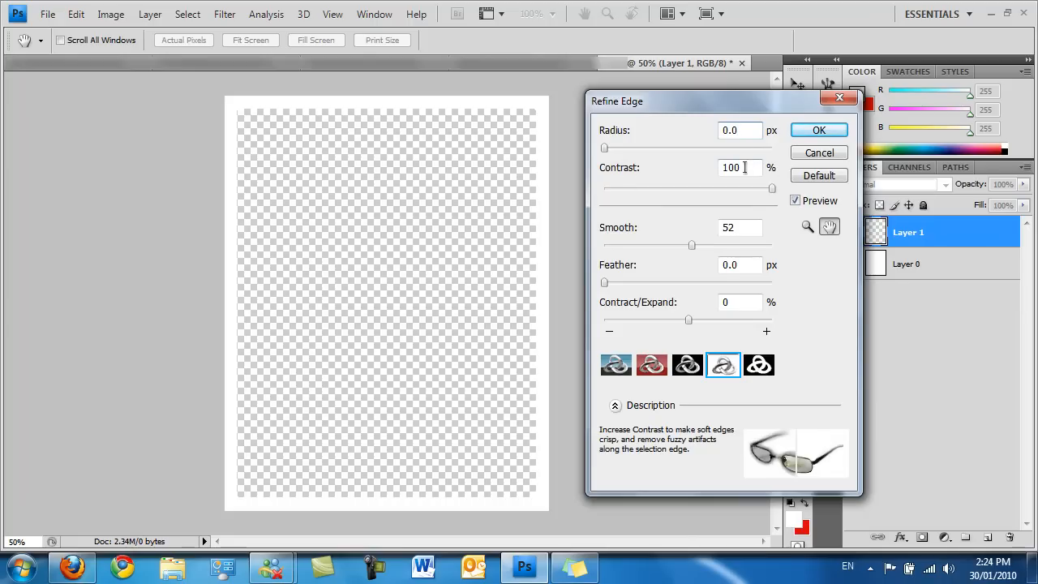
pyautogui.click(745, 227)
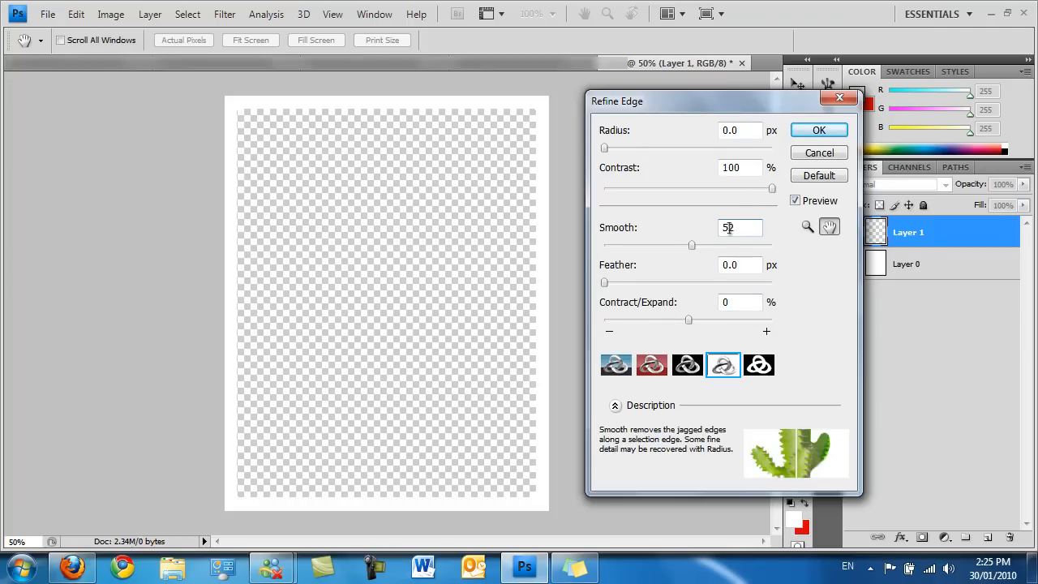
pyautogui.click(819, 131)
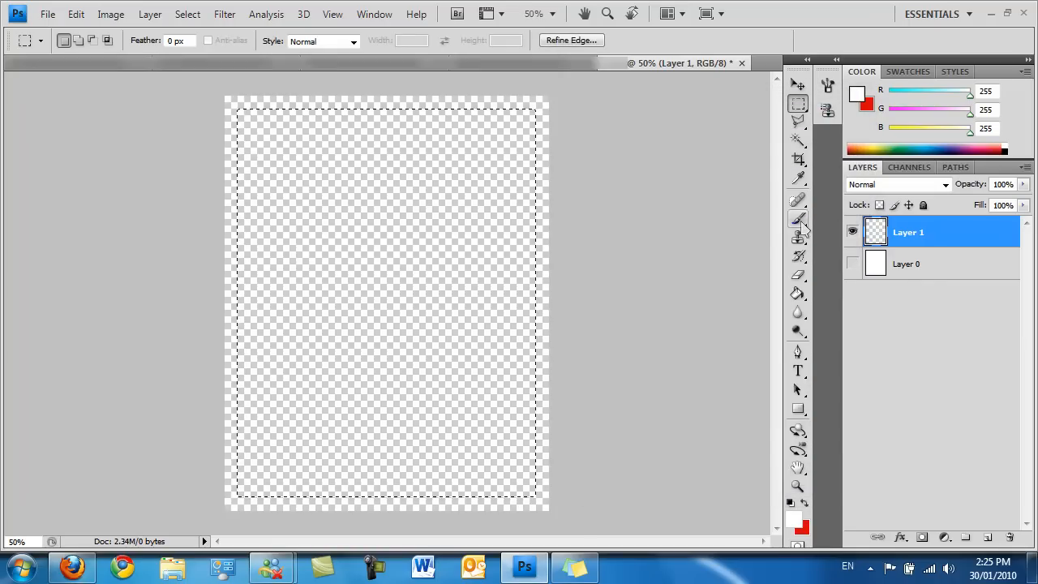
# Fill the rectangular selection with the white foreground colour using the Paint Bucket
pyautogui.click(798, 293)
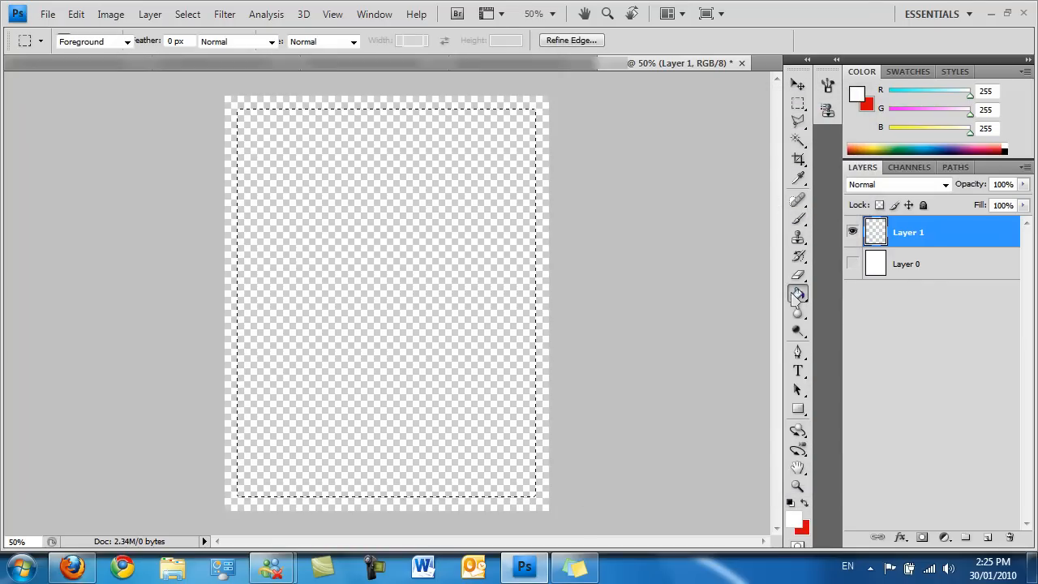
pyautogui.click(836, 308)
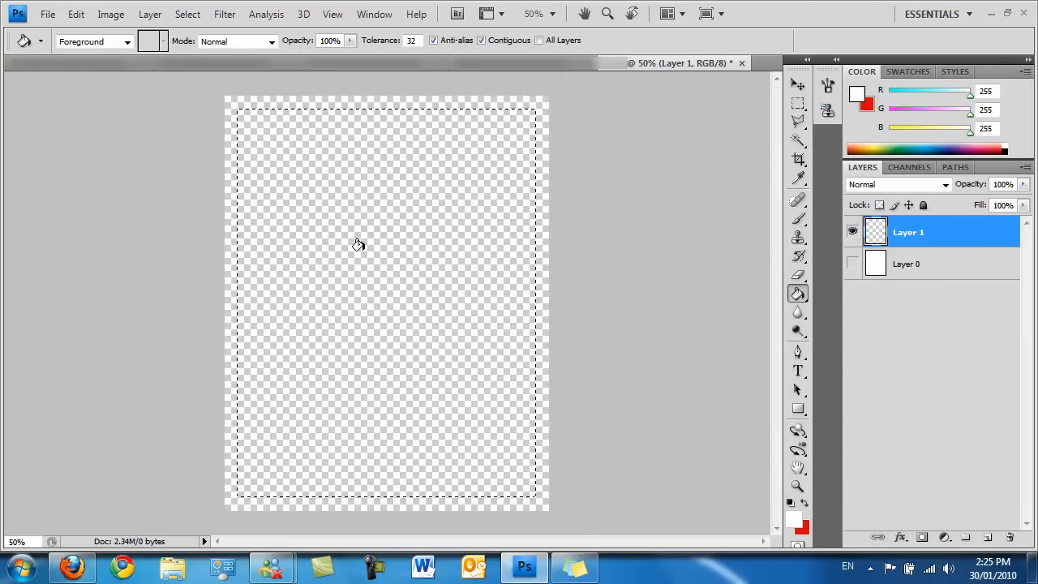
pyautogui.click(373, 195)
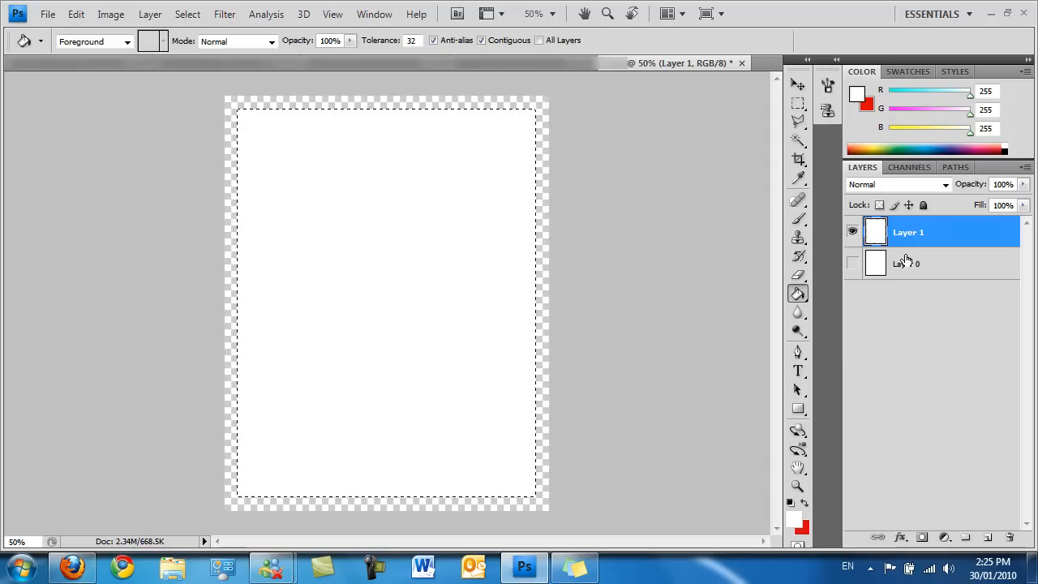
# Duplicate the white iPod body layer within the iPod document
pyautogui.rightClick(939, 235)
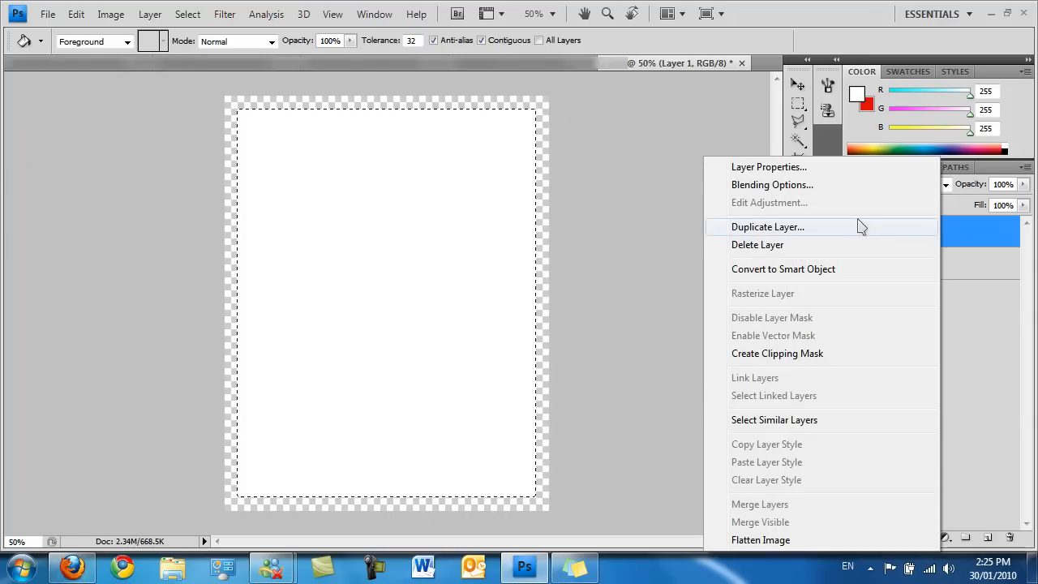
pyautogui.click(857, 230)
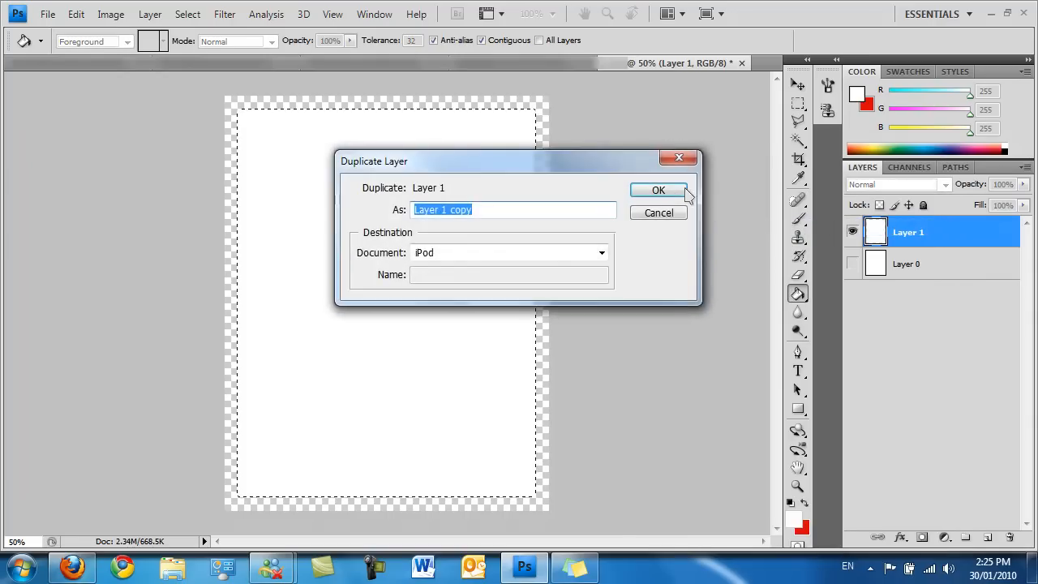
pyautogui.click(663, 193)
# Scale the duplicated rectangle to about 90.5% width and 45.8% height, forming a screen area in the body's upper half
pyautogui.click(797, 85)
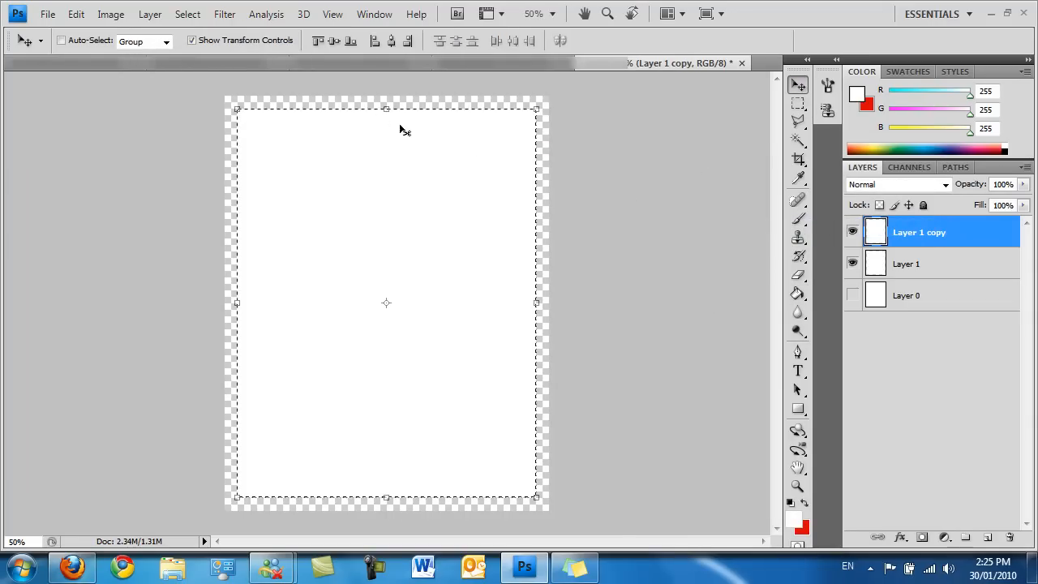
pyautogui.moveTo(392, 103); pyautogui.dragTo(385, 115)
pyautogui.moveTo(237, 310); pyautogui.dragTo(249, 311)
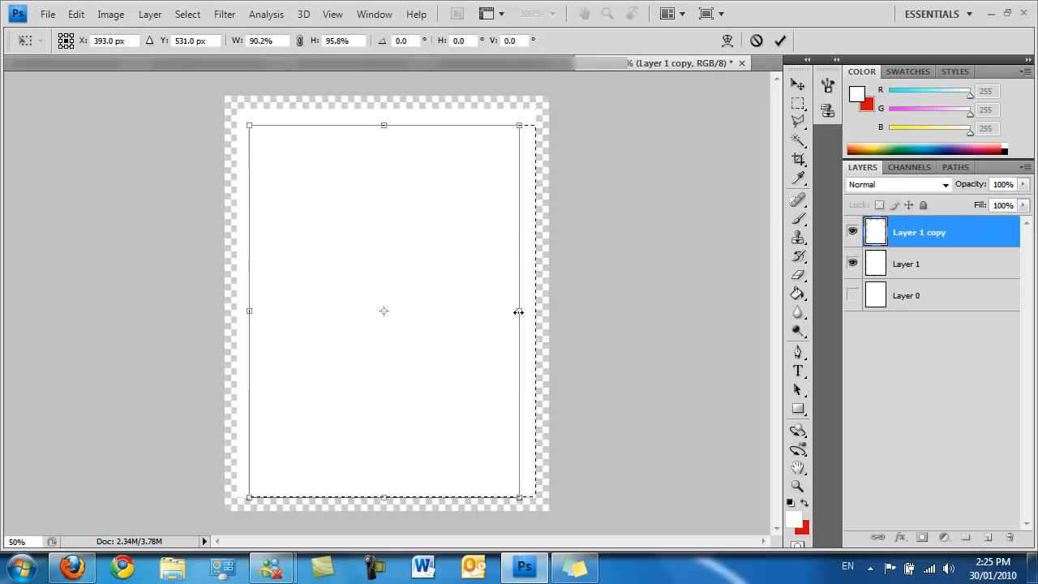
pyautogui.moveTo(383, 493); pyautogui.dragTo(372, 302)
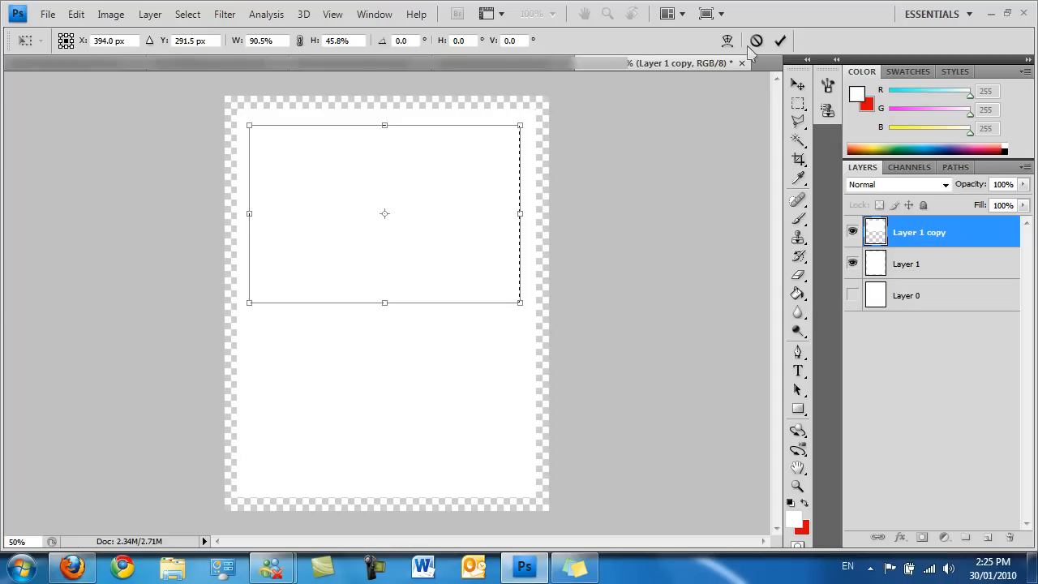
pyautogui.click(780, 40)
# Swap the foreground and background colours and set the foreground colour to #2e2e2e
pyautogui.click(797, 293)
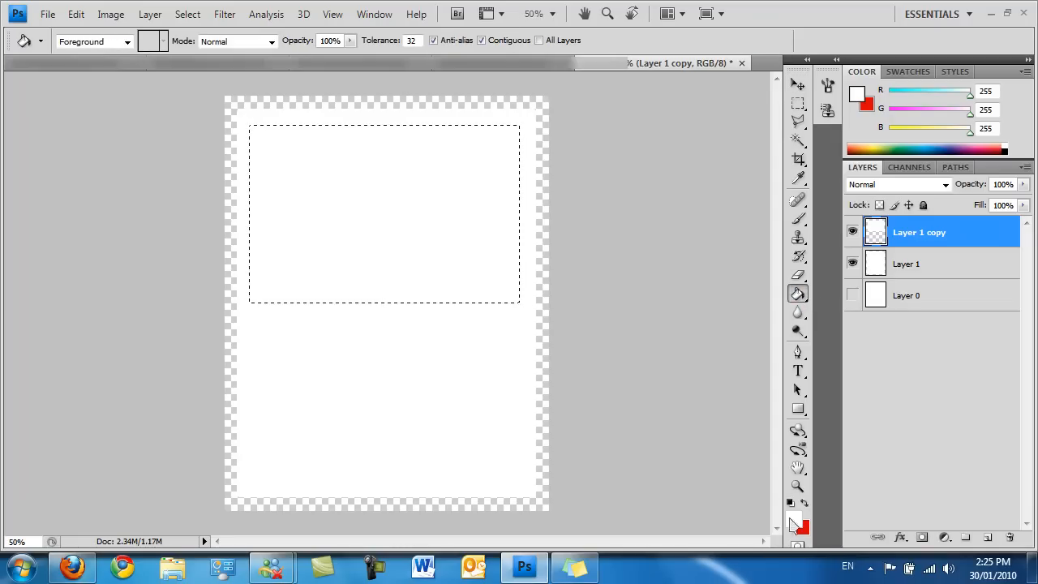
pyautogui.click(805, 504)
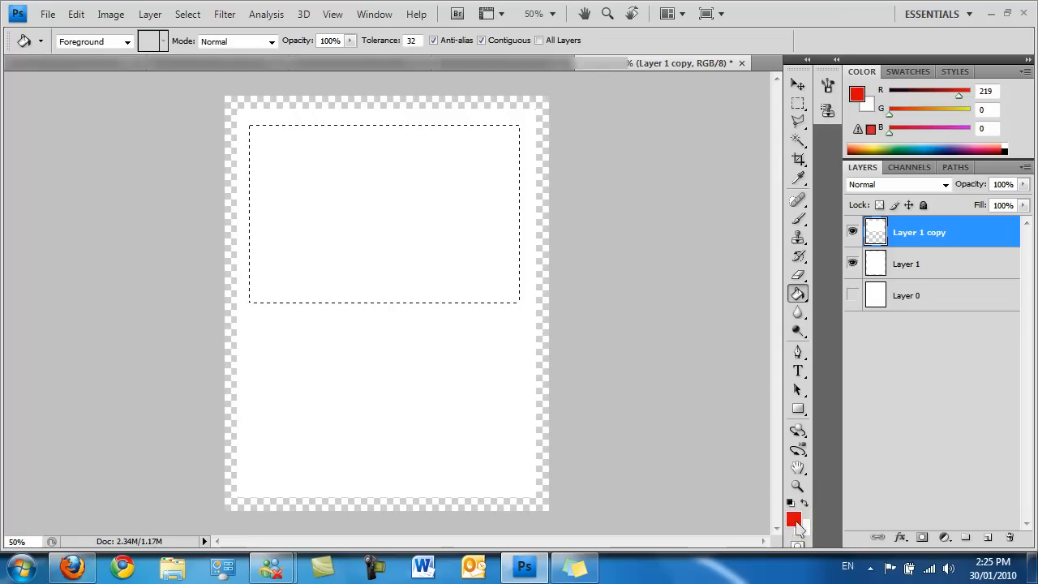
pyautogui.click(792, 519)
pyautogui.click(641, 530)
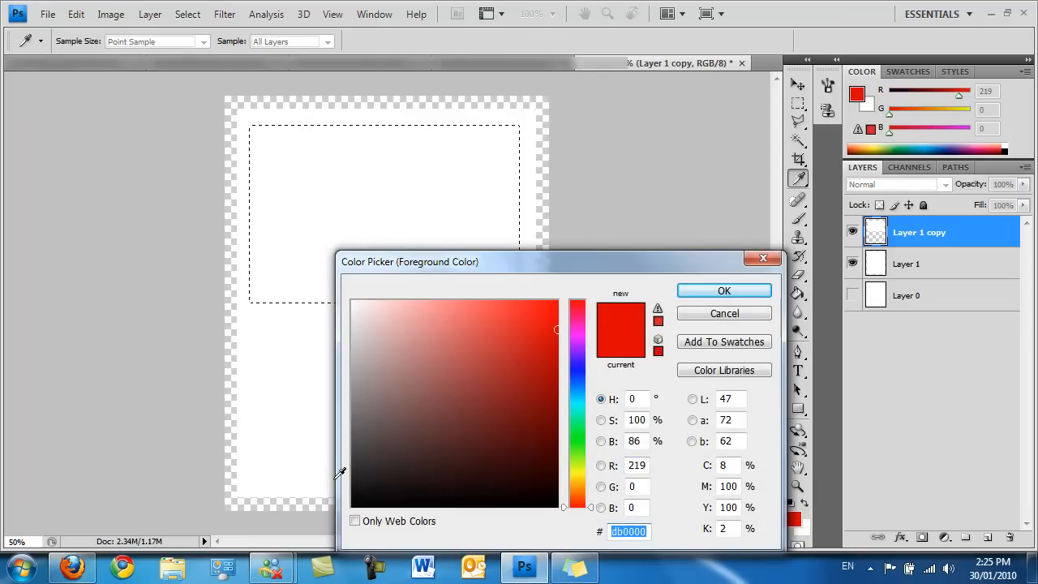
pyautogui.moveTo(356, 445)
pyautogui.mouseDown()
pyautogui.moveTo(332, 431)
pyautogui.moveTo(314, 459)
pyautogui.moveTo(303, 371)
pyautogui.moveTo(347, 368)
pyautogui.moveTo(337, 348)
pyautogui.moveTo(329, 379)
pyautogui.mouseUp()
pyautogui.doubleClick(647, 532)
pyautogui.write('2e2e2e')
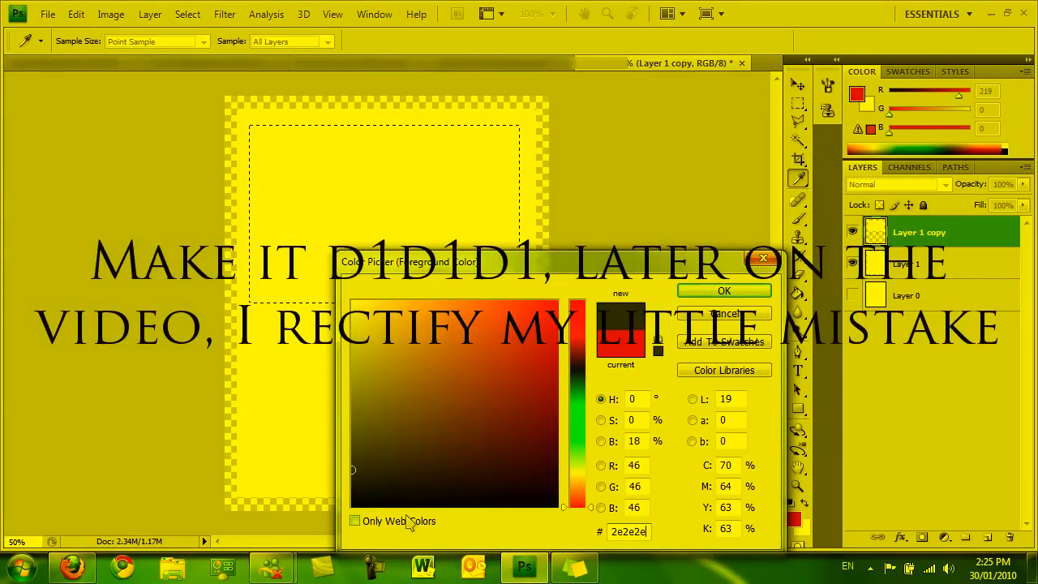
pyautogui.press('Return')
# Fill the screen rectangle with the dark grey foreground colour, then clear the pixel and layer selections
pyautogui.press('g')
pyautogui.click(417, 195)
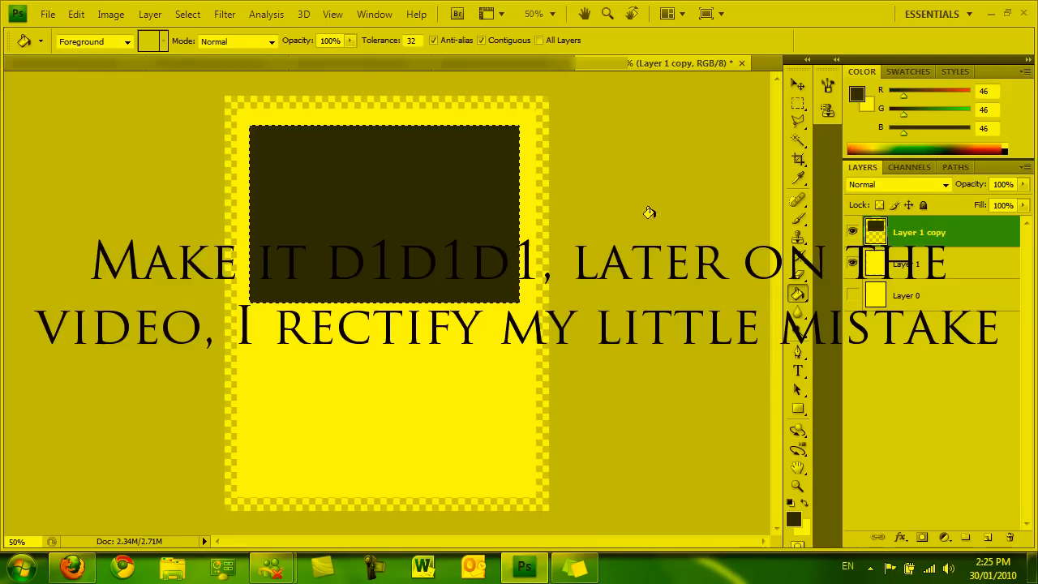
pyautogui.hotkey('ctrl', 'd')
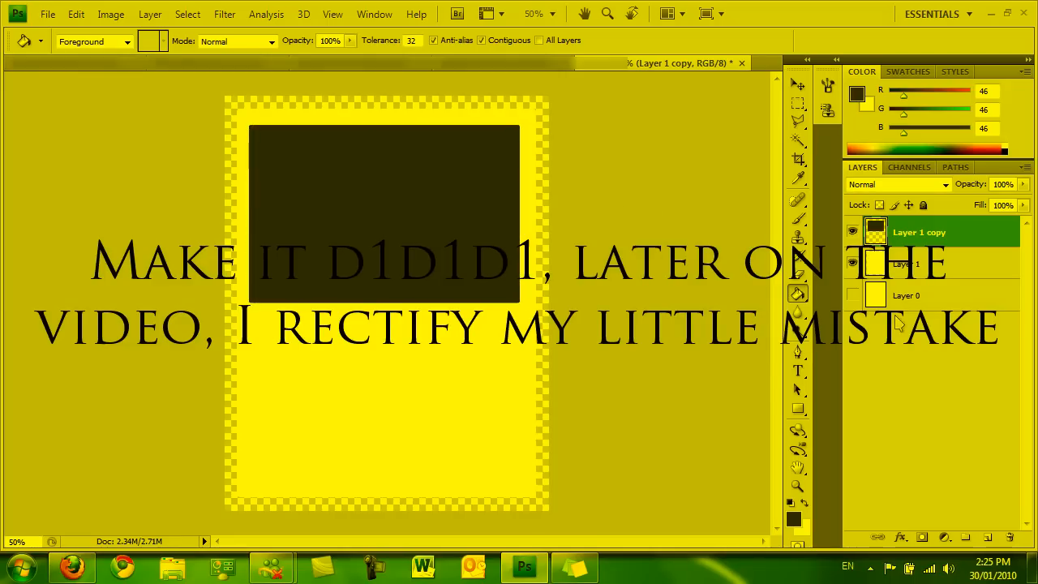
pyautogui.click(921, 347)
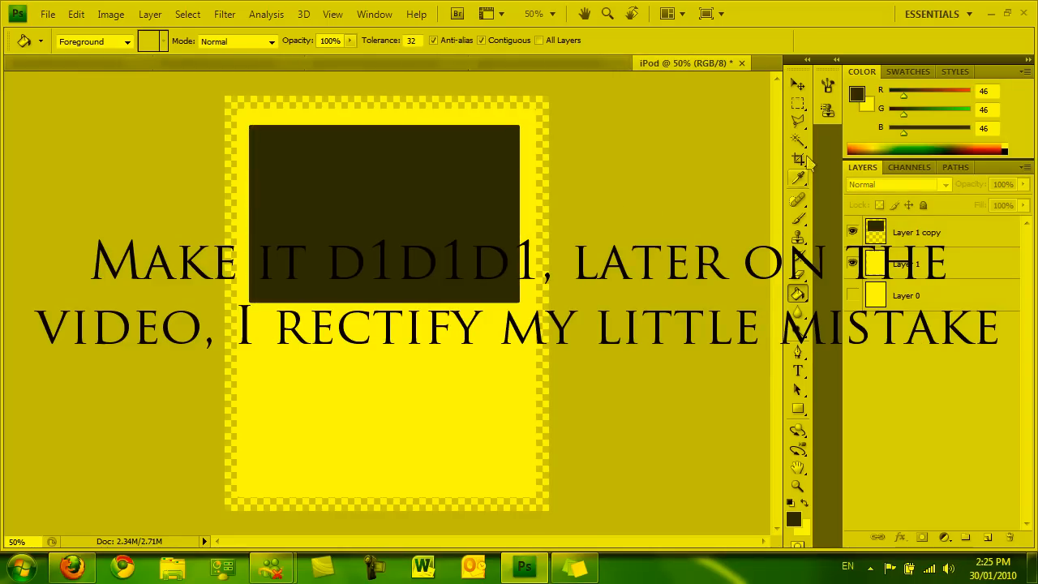
# Add a new layer and make a large, nearly circular elliptical selection below the screen for the click wheel
pyautogui.moveTo(797, 104); pyautogui.dragTo(859, 115)
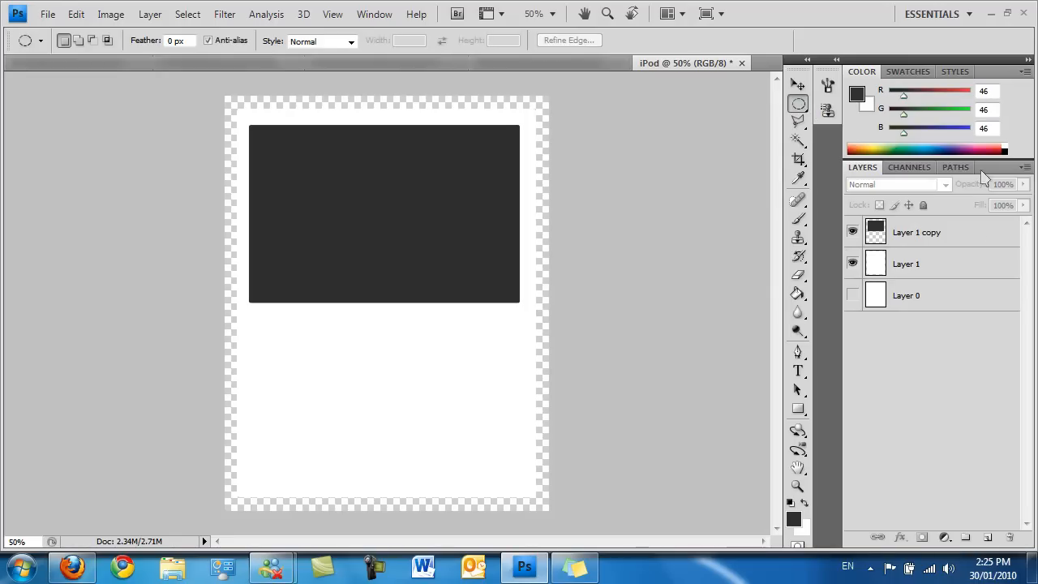
pyautogui.click(987, 537)
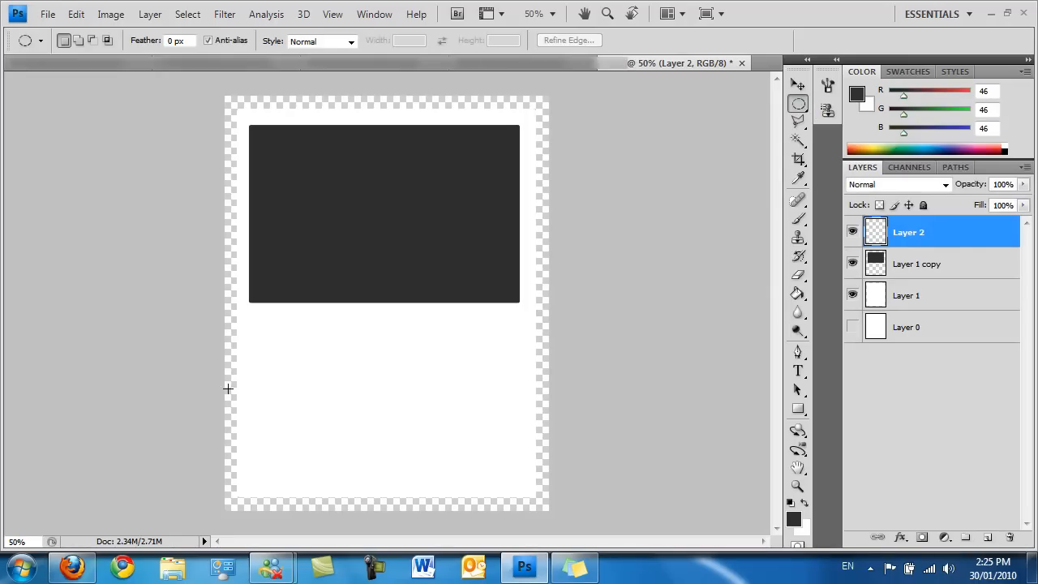
pyautogui.moveTo(313, 317); pyautogui.dragTo(363, 368)
pyautogui.moveTo(420, 425); pyautogui.dragTo(472, 486)
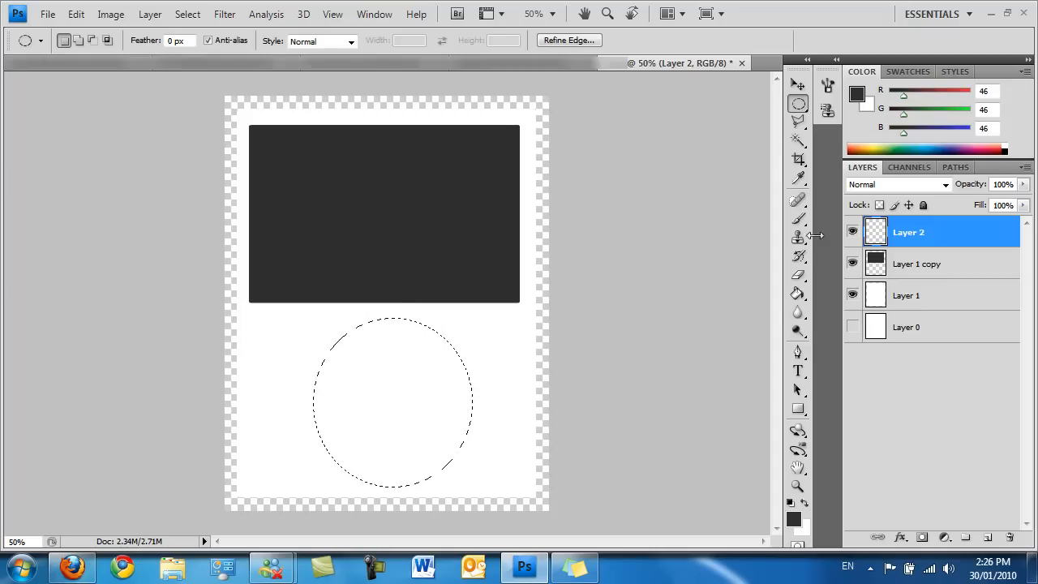
# Fill the click wheel selection with the dark grey foreground colour using the Paint Bucket
pyautogui.click(799, 294)
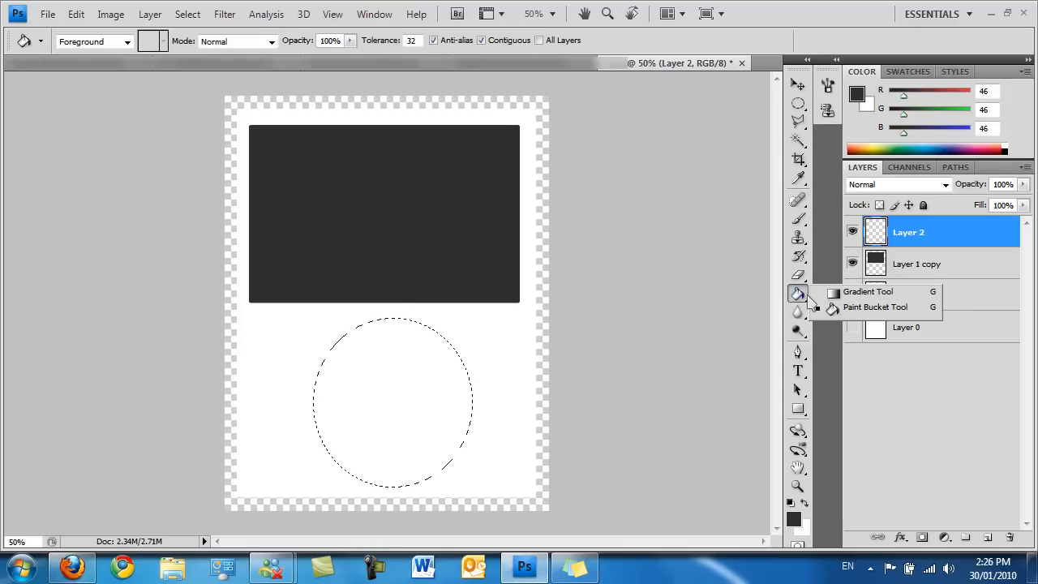
pyautogui.click(835, 303)
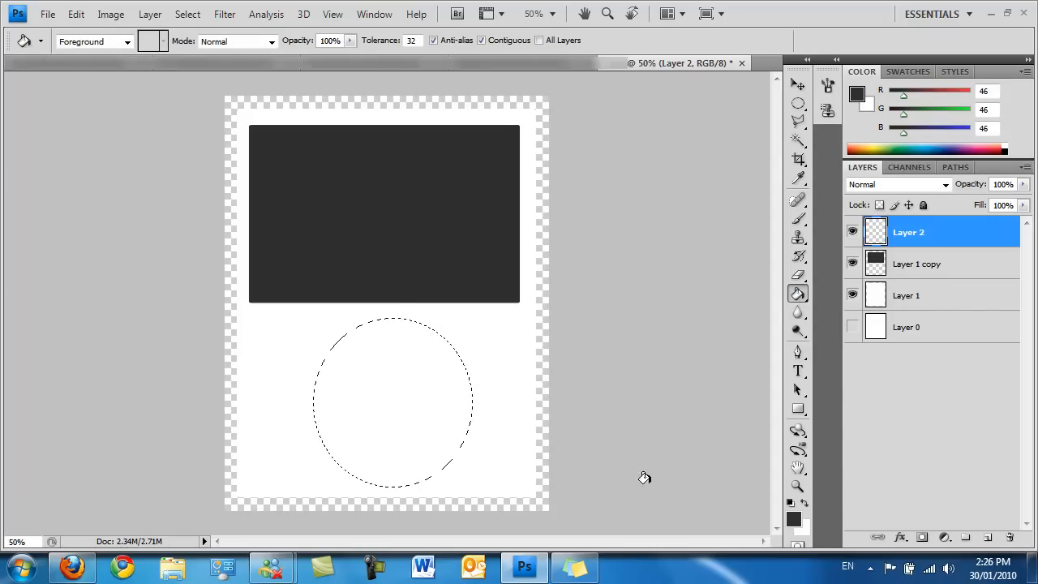
pyautogui.click(390, 386)
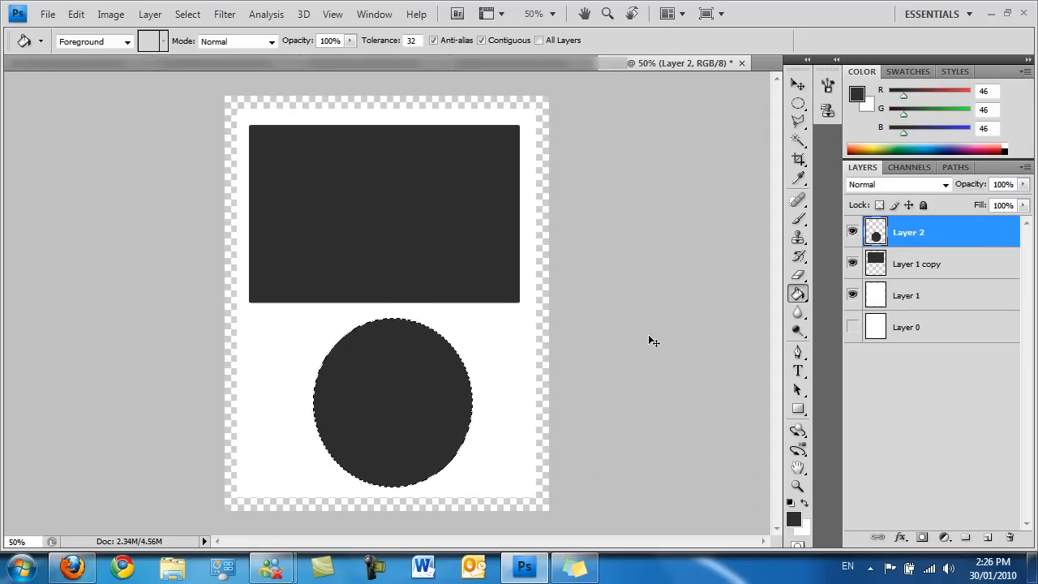
# Move the dark click wheel slightly so it is centred horizontally beneath the screen, and deselect it
pyautogui.click(797, 86)
pyautogui.moveTo(381, 395)
pyautogui.mouseDown()
pyautogui.moveTo(361, 377)
pyautogui.moveTo(386, 377)
pyautogui.mouseUp()
pyautogui.click(940, 416)
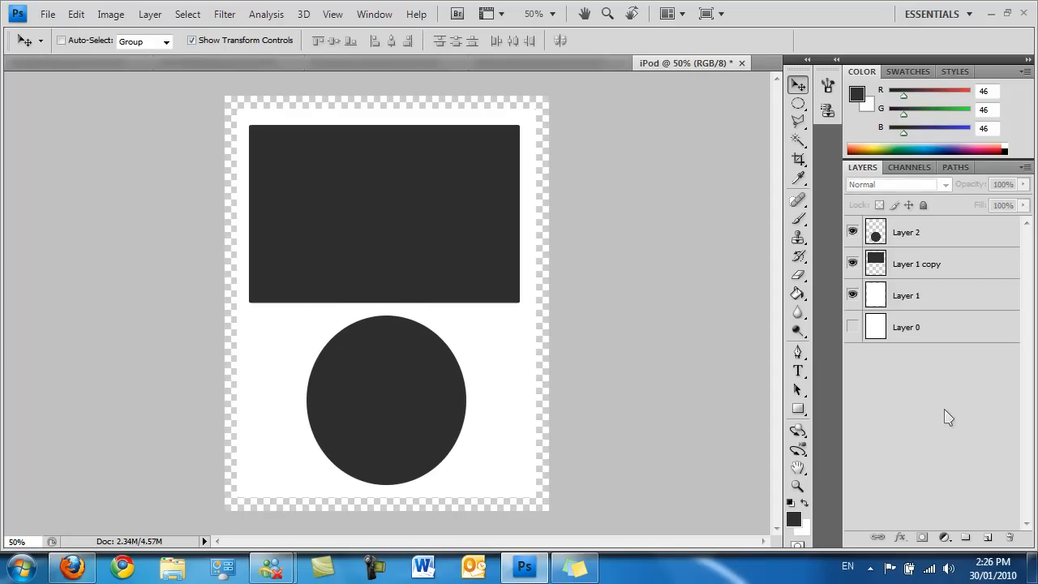
# Set the foreground colour to d1d1d1 and fill the click wheel circle on Layer 2 with it using the Paint Bucket
pyautogui.click(908, 232)
pyautogui.click(798, 293)
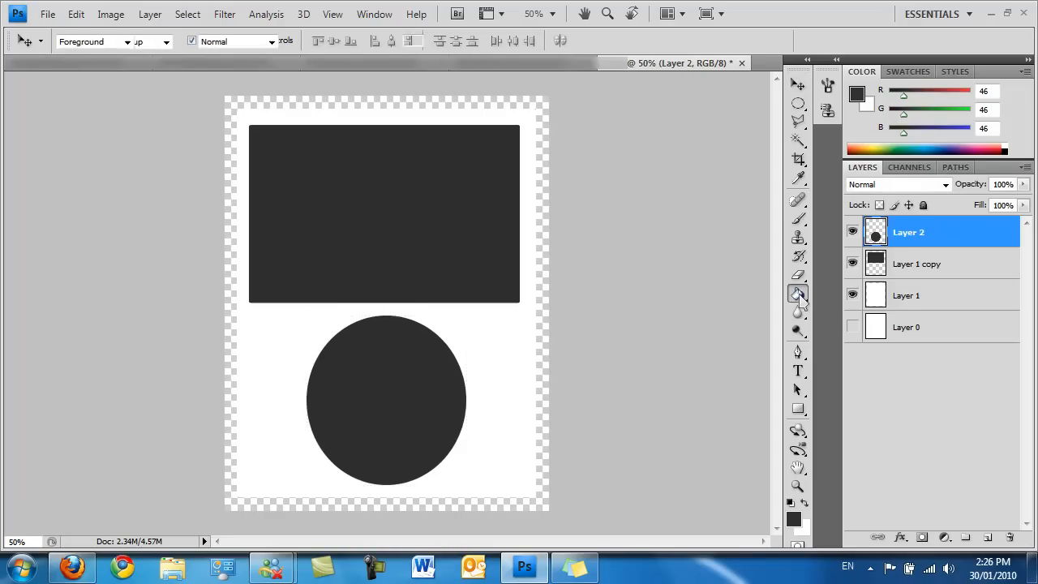
pyautogui.click(793, 519)
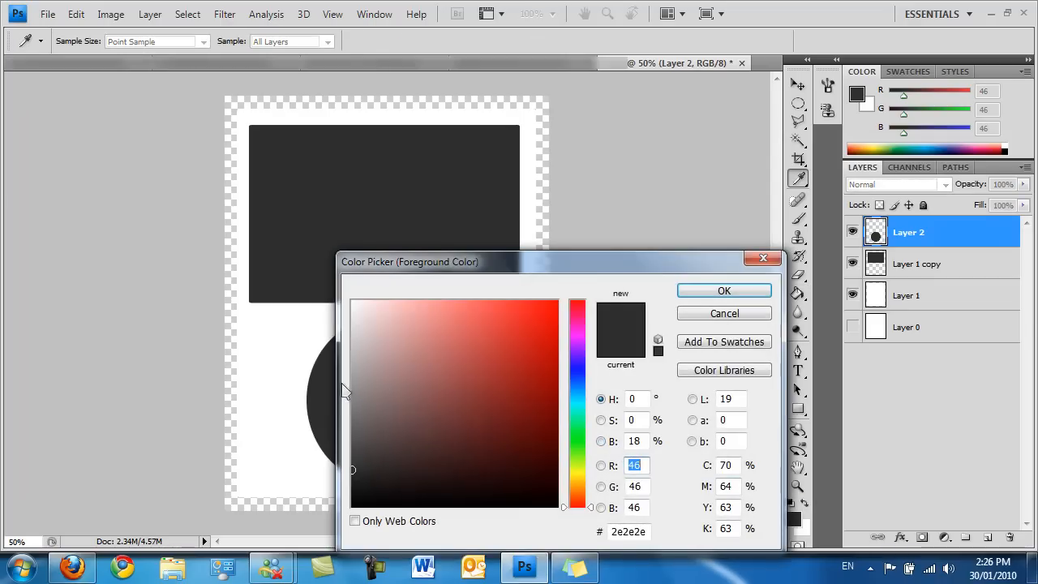
pyautogui.moveTo(653, 531); pyautogui.dragTo(611, 531)
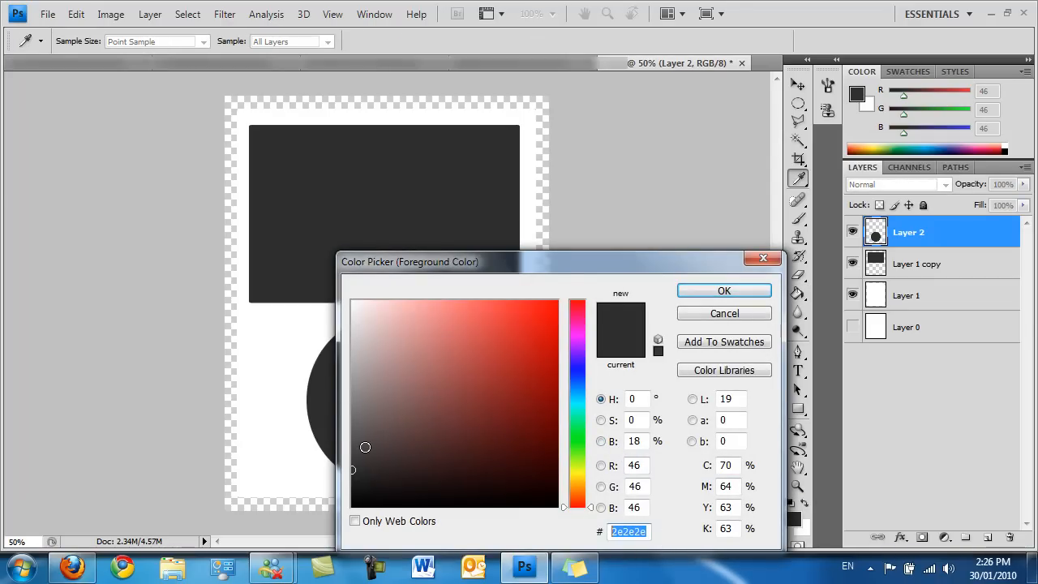
pyautogui.write('d1d1d1')
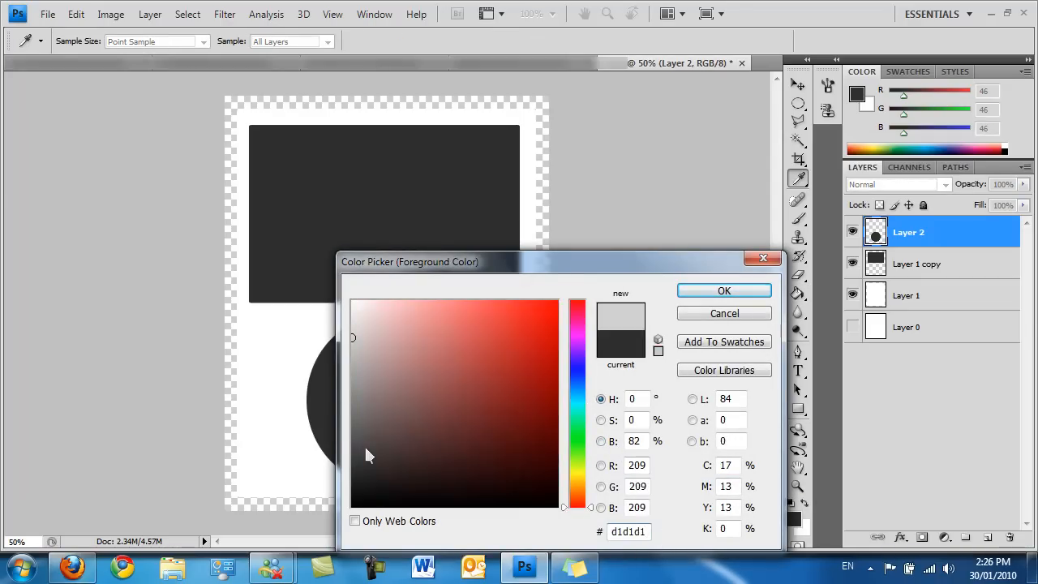
pyautogui.press('Return')
pyautogui.press('g')
pyautogui.click(346, 215)
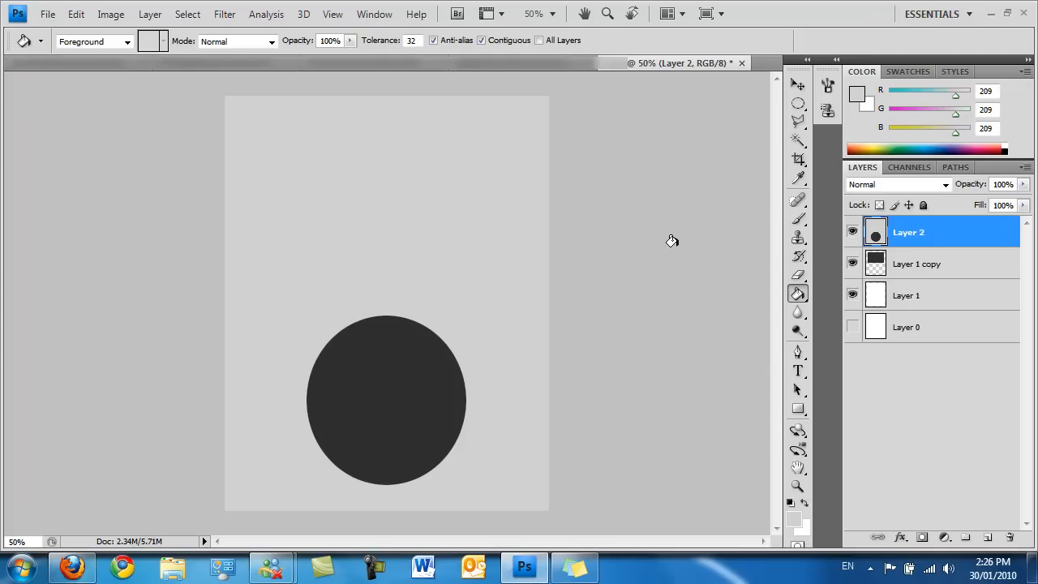
pyautogui.hotkey('ctrl', 'z')
pyautogui.click(397, 378)
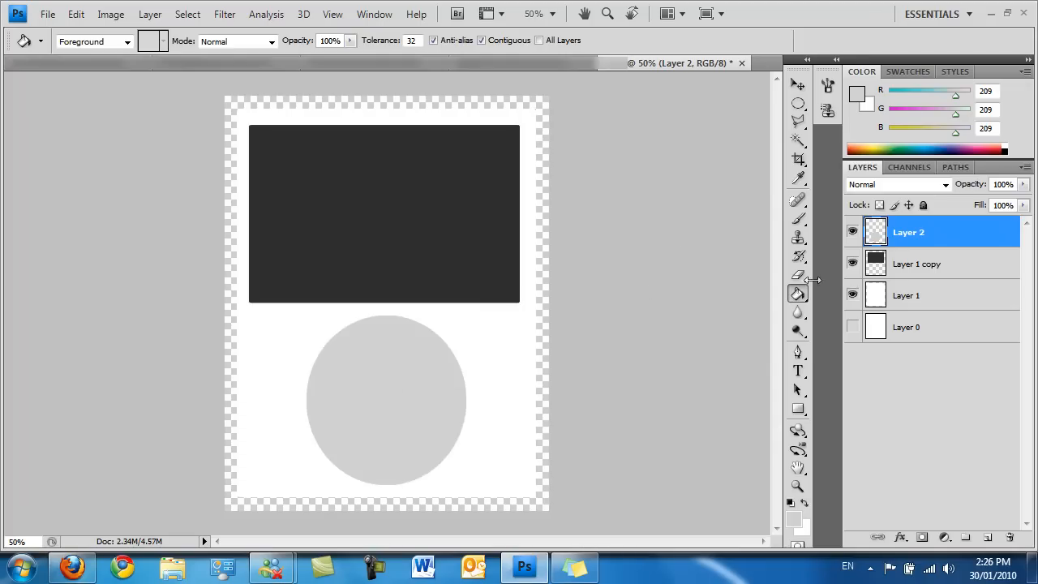
# Fill the screen rectangle on Layer 1 copy with the same light grey, leaving no layer selected
pyautogui.click(890, 267)
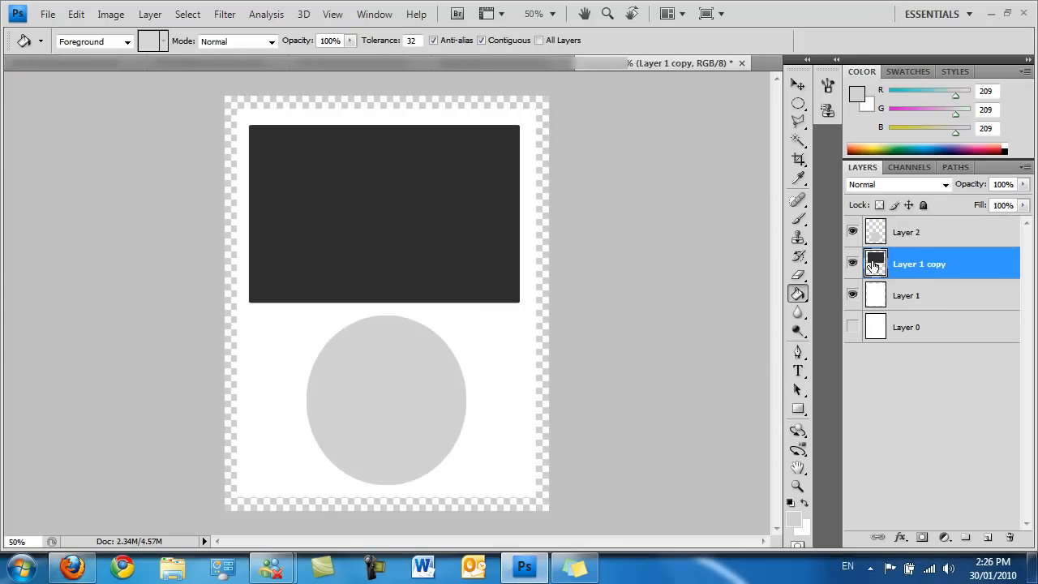
pyautogui.click(428, 194)
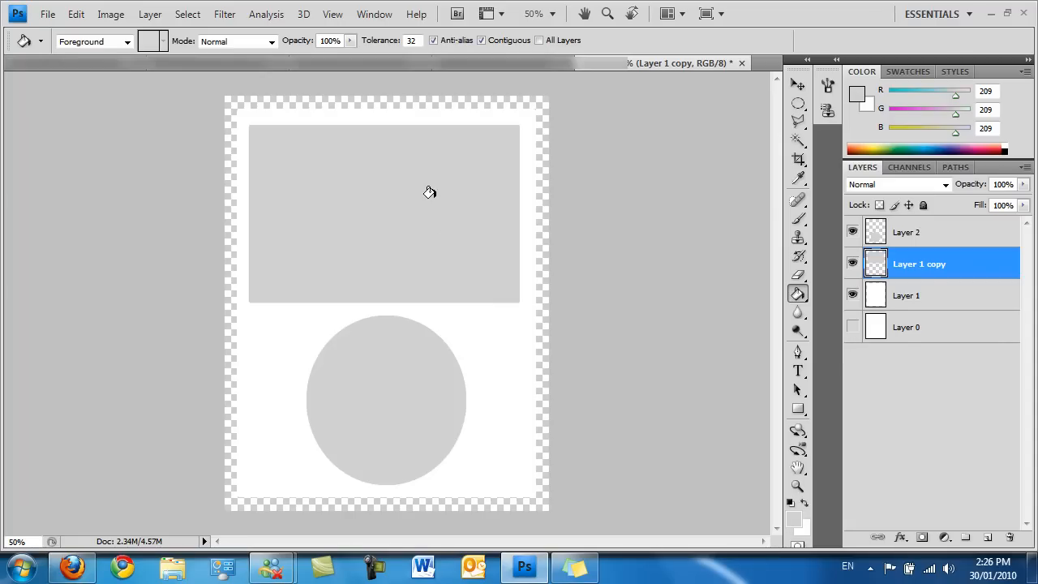
pyautogui.click(923, 403)
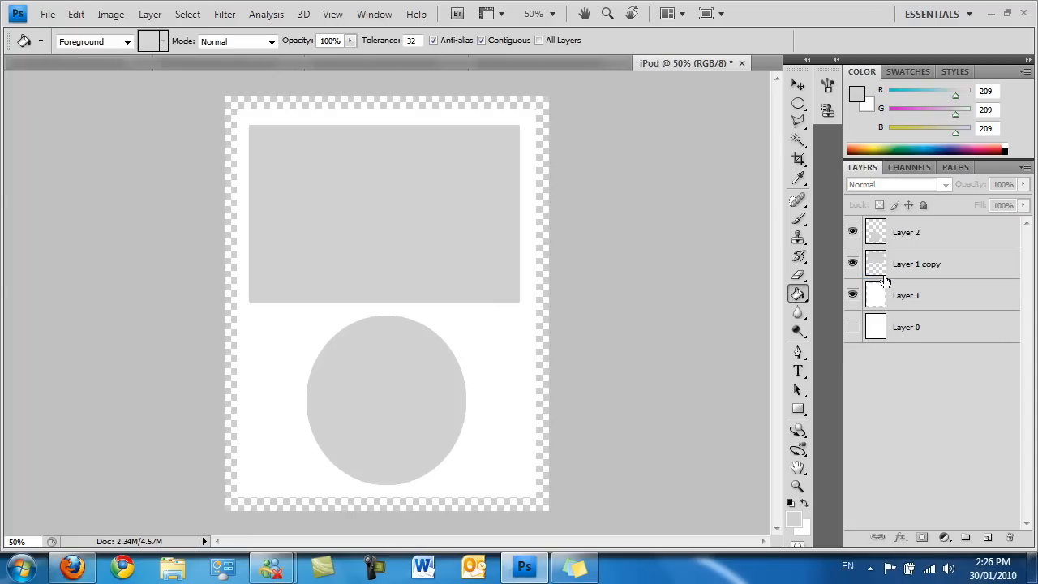
# Duplicate the click wheel layer, Layer 2, keeping the default copy name
pyautogui.click(906, 233)
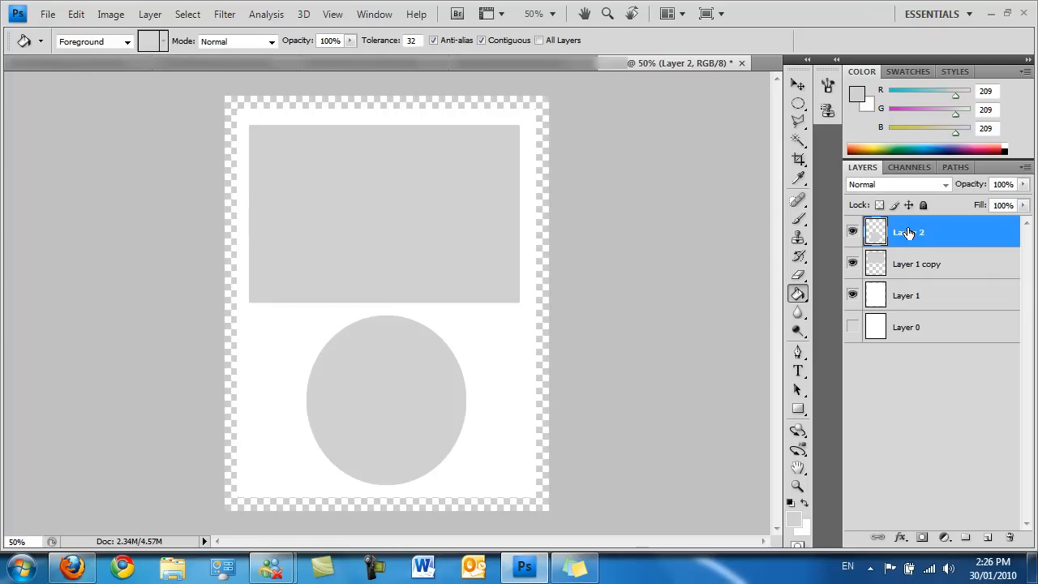
pyautogui.click(797, 84)
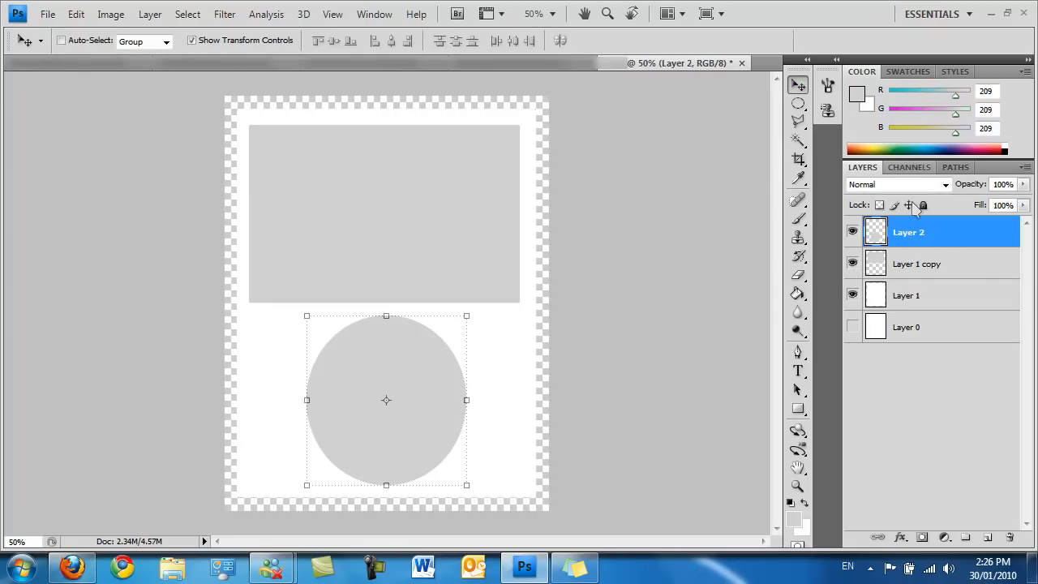
pyautogui.rightClick(900, 235)
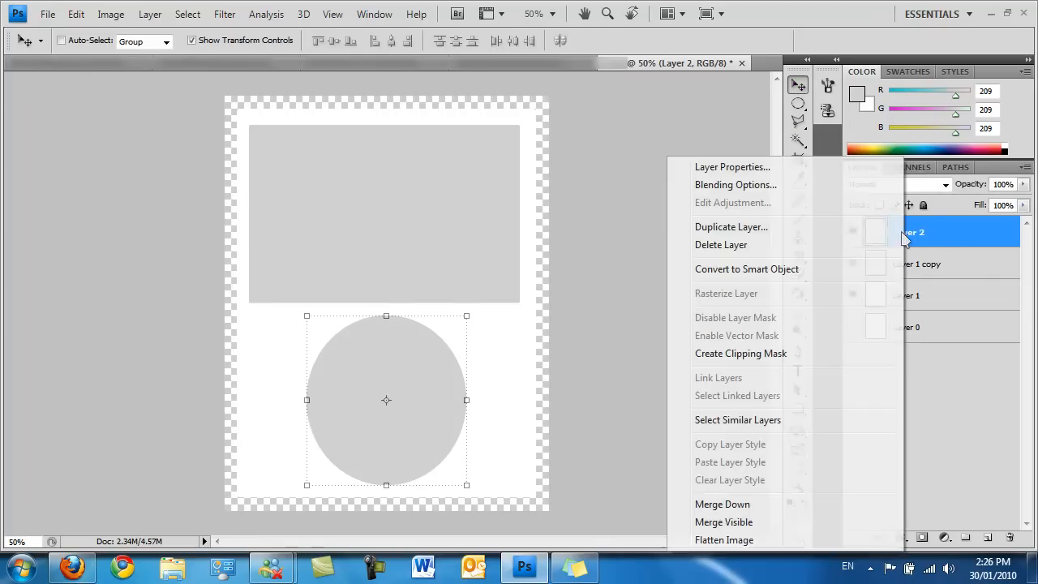
pyautogui.click(796, 230)
pyautogui.click(658, 190)
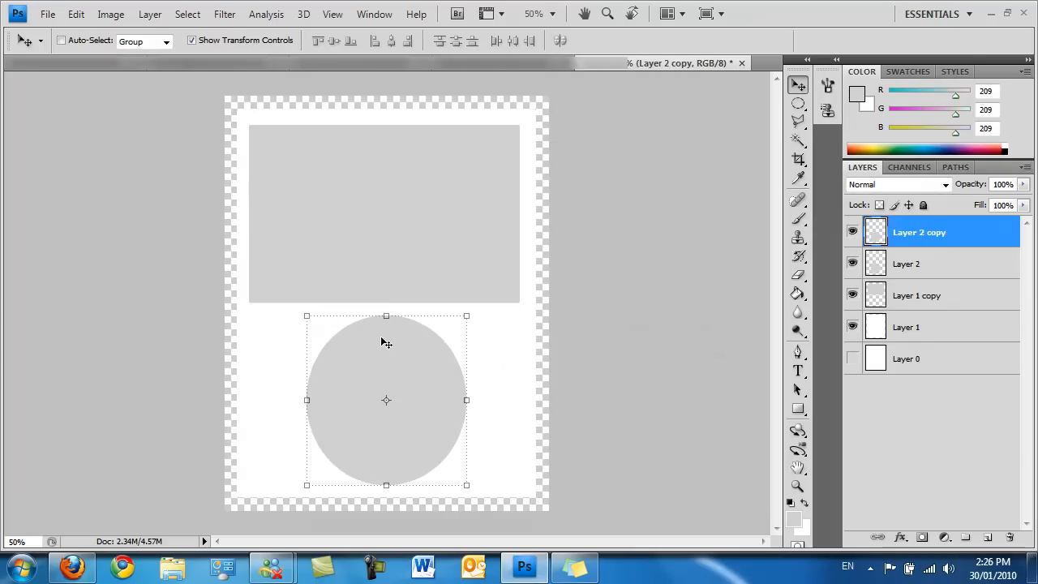
# Scale the duplicated circle to about 40.6% width and 35.9% height, centred inside the click wheel, and apply the transformation
pyautogui.hotkey('ctrl', 't')
pyautogui.moveTo(386, 315); pyautogui.dragTo(386, 374)
pyautogui.moveTo(307, 427); pyautogui.dragTo(349, 430)
pyautogui.moveTo(407, 481); pyautogui.dragTo(401, 435)
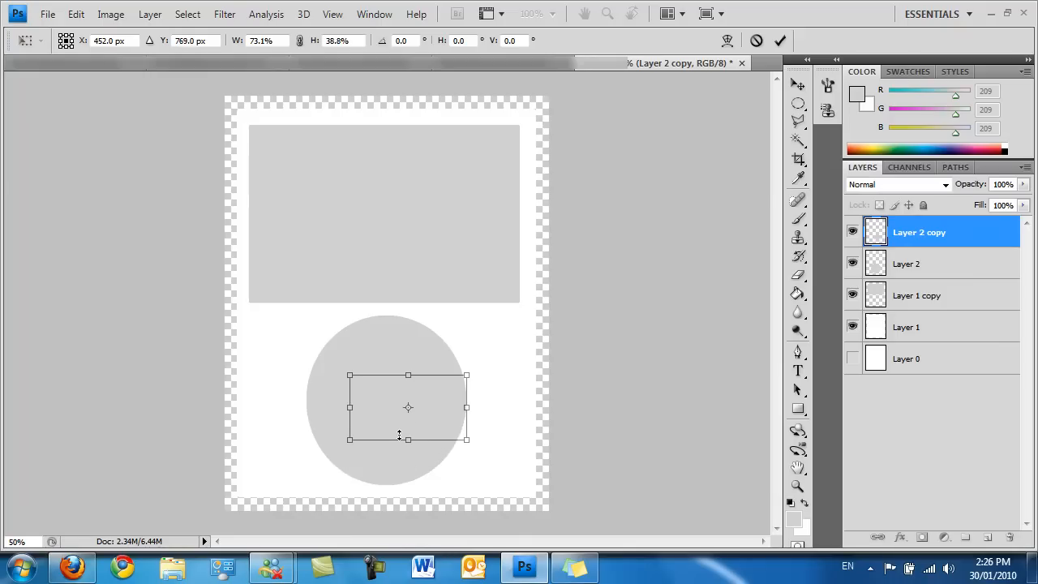
pyautogui.moveTo(465, 410); pyautogui.dragTo(402, 403)
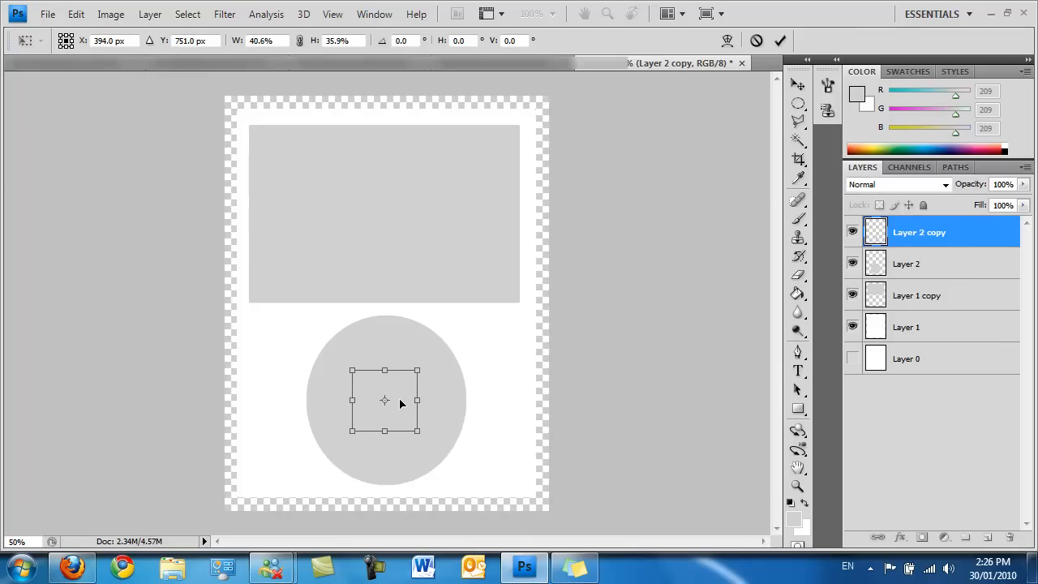
pyautogui.click(797, 294)
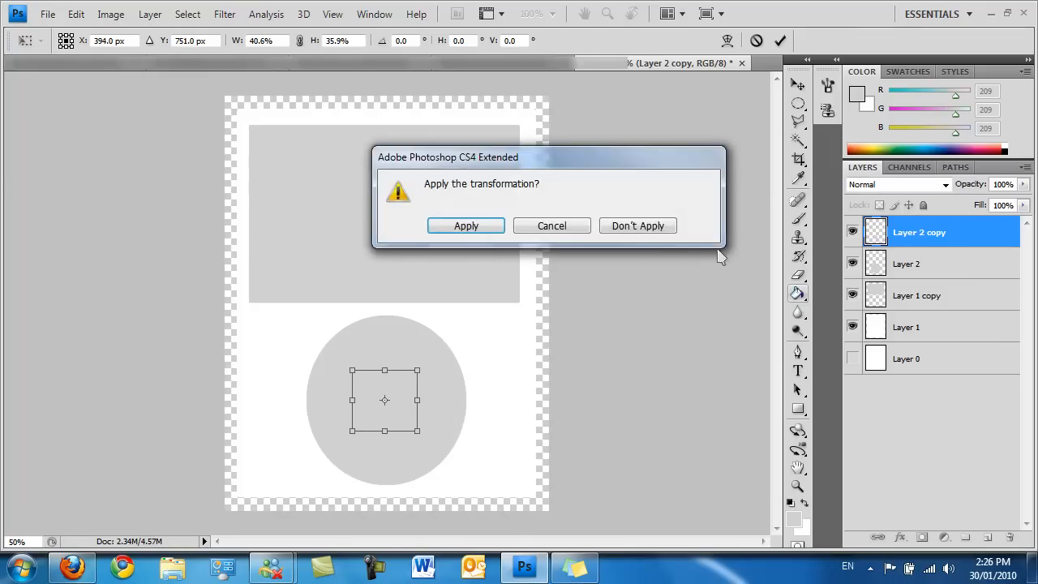
pyautogui.click(465, 226)
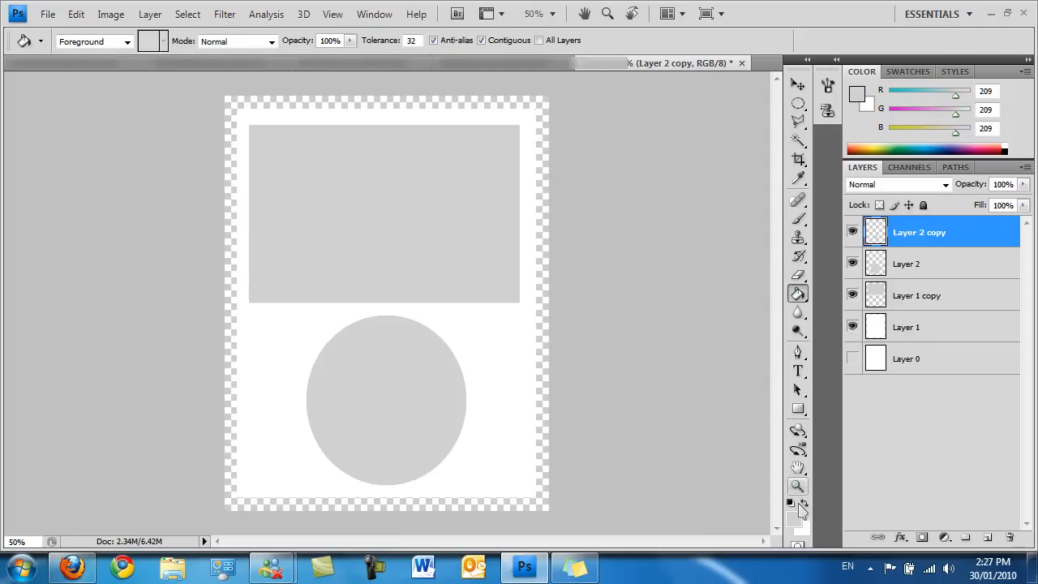
# Fill the small centre circle with white and enlarge it to about 112.5% width and 118.7% height
pyautogui.click(805, 503)
pyautogui.click(396, 402)
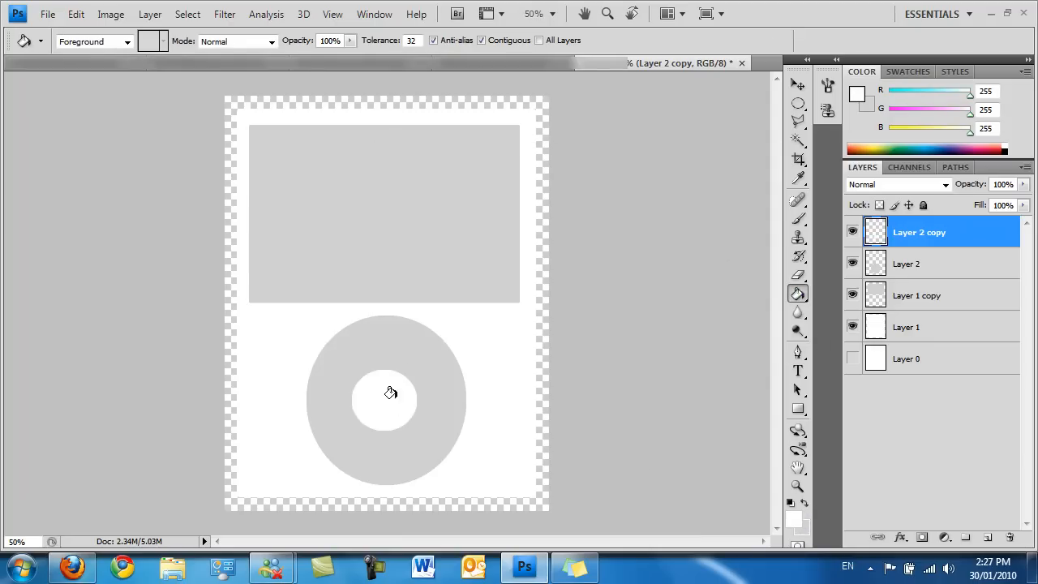
pyautogui.click(797, 84)
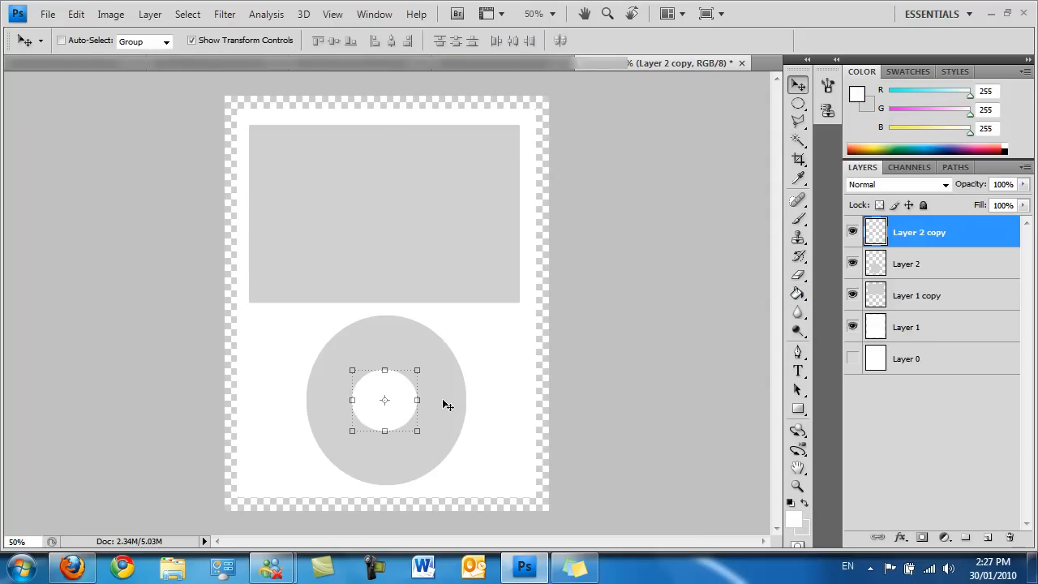
pyautogui.moveTo(380, 429); pyautogui.dragTo(384, 442)
pyautogui.moveTo(385, 364); pyautogui.dragTo(388, 370)
pyautogui.moveTo(425, 408); pyautogui.dragTo(390, 391)
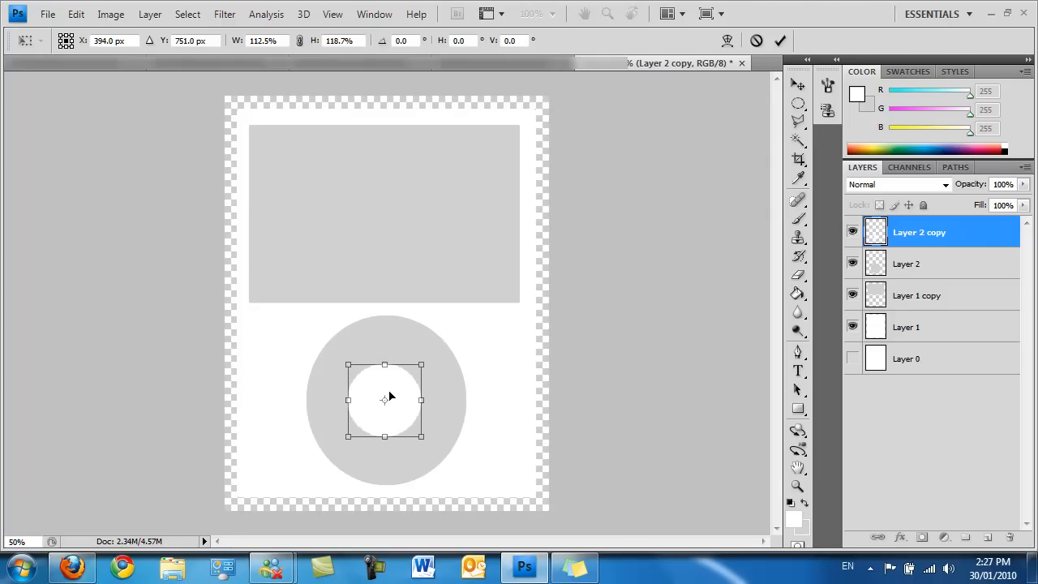
pyautogui.click(780, 40)
pyautogui.click(903, 451)
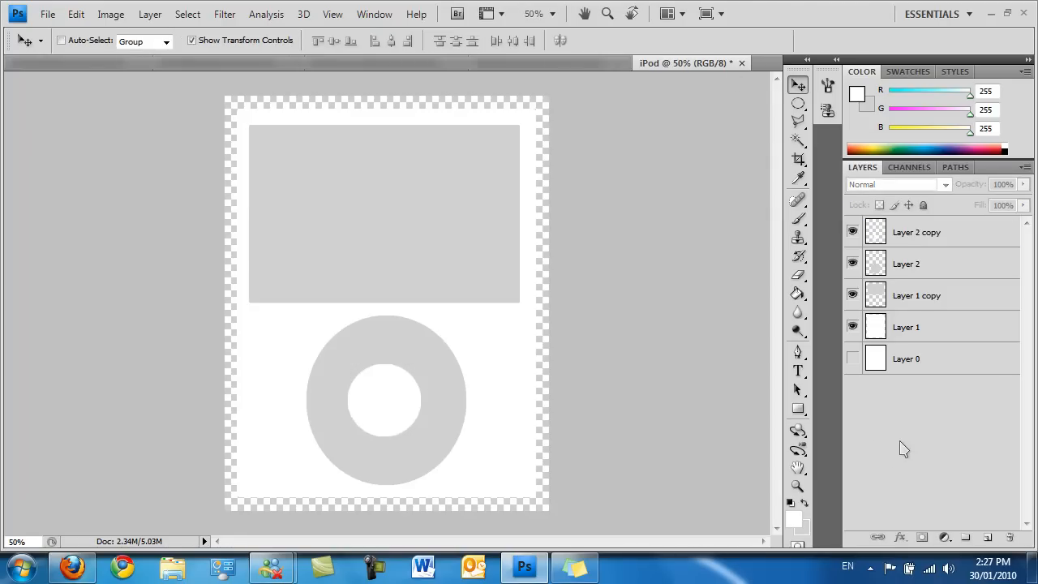
# Narrow the white centre circle to about 90% width by moving its left edge inward, and apply the change
pyautogui.click(921, 228)
pyautogui.moveTo(349, 400); pyautogui.dragTo(355, 400)
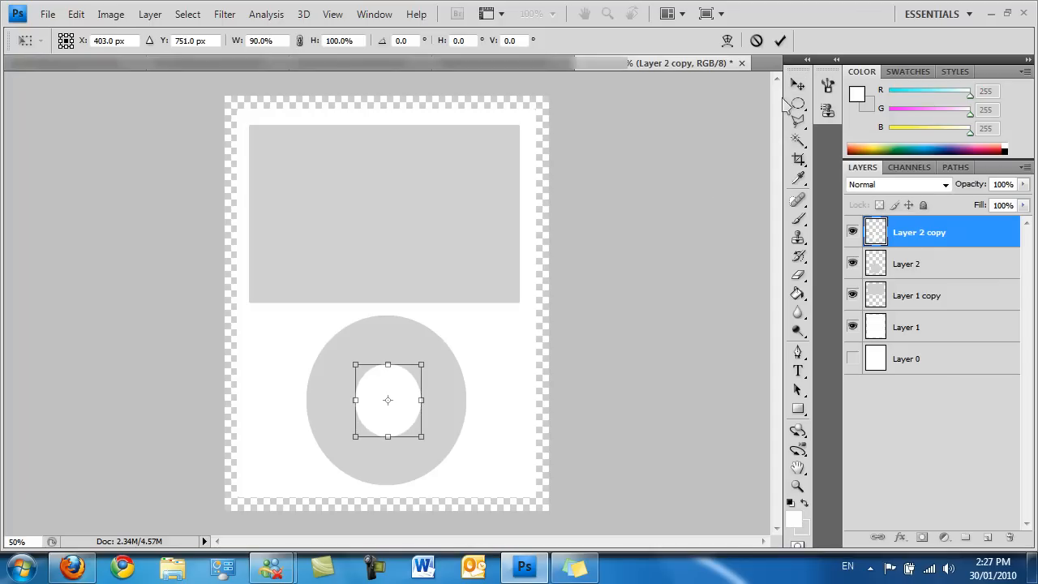
pyautogui.click(780, 40)
pyautogui.click(921, 447)
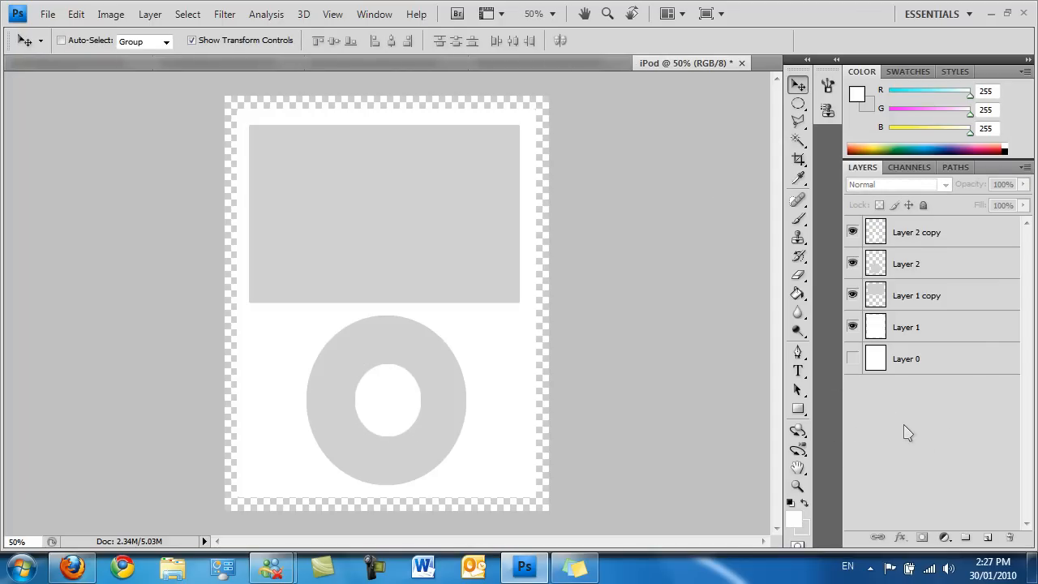
# Add a 3 px black outside Stroke layer style to the white iPod body on Layer 1, and deselect the layer
pyautogui.click(905, 327)
pyautogui.rightClick(910, 327)
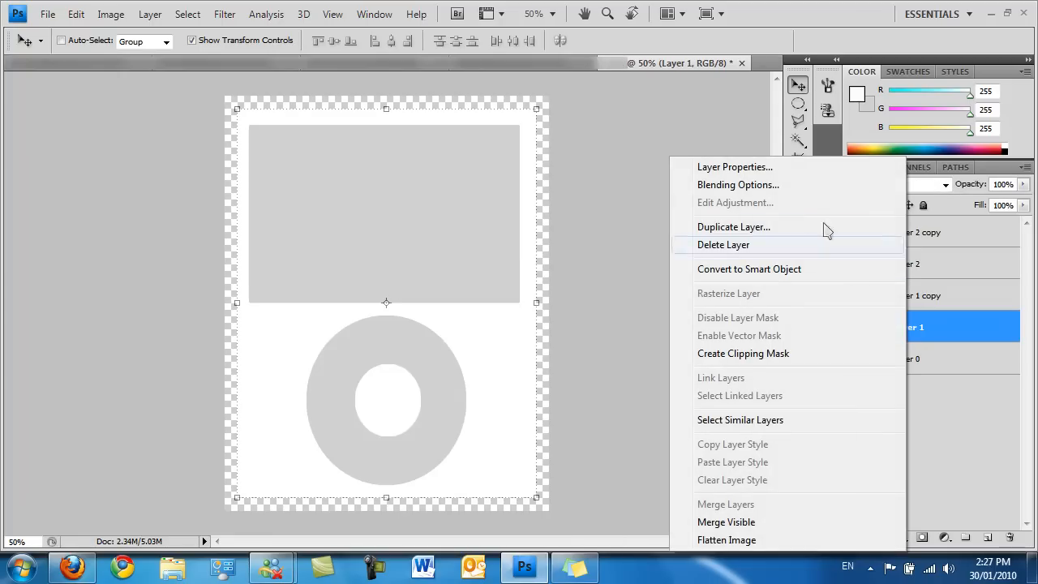
pyautogui.click(792, 188)
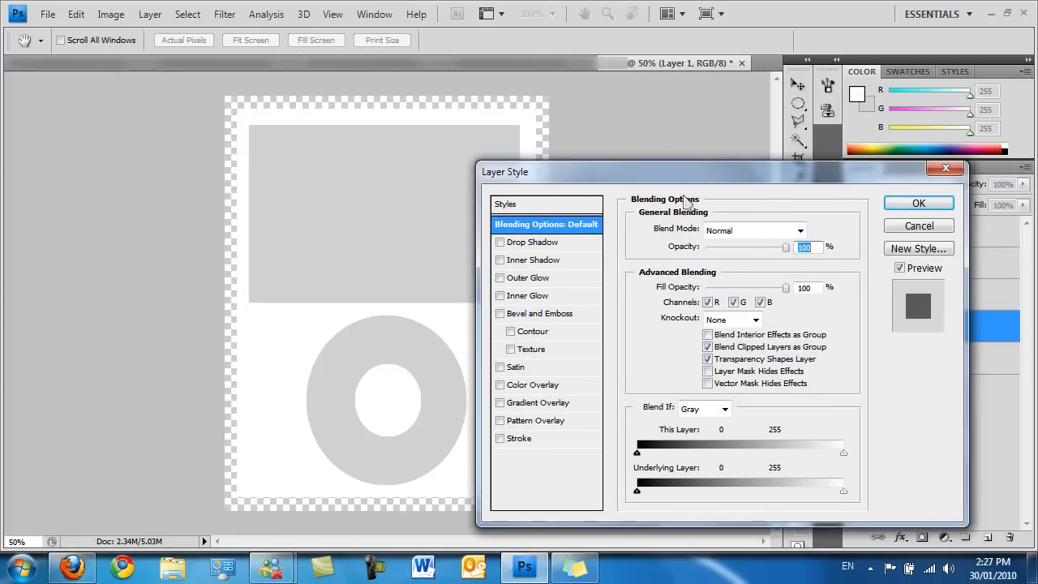
pyautogui.moveTo(685, 160); pyautogui.dragTo(665, 92)
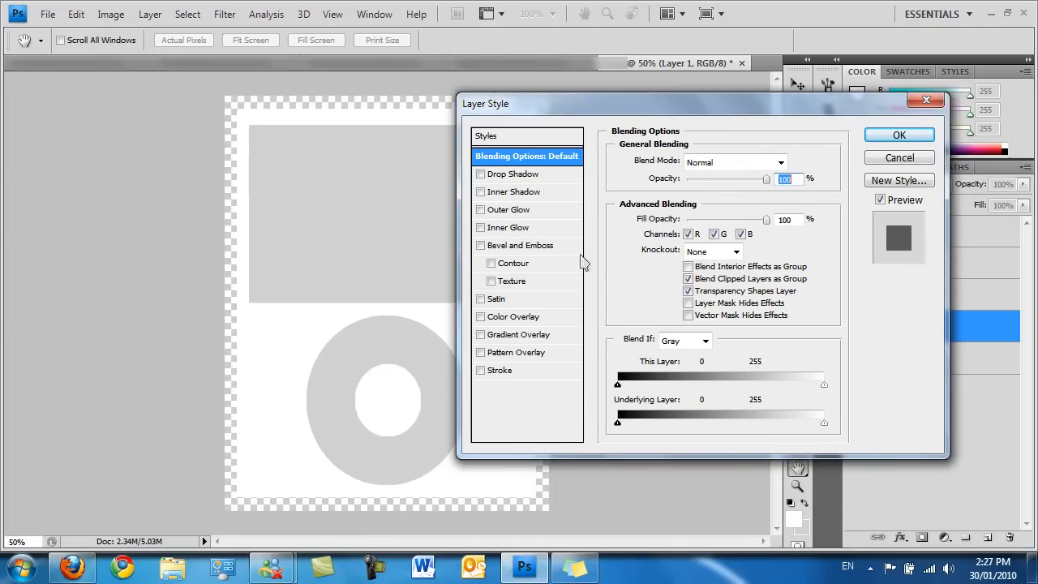
pyautogui.click(480, 371)
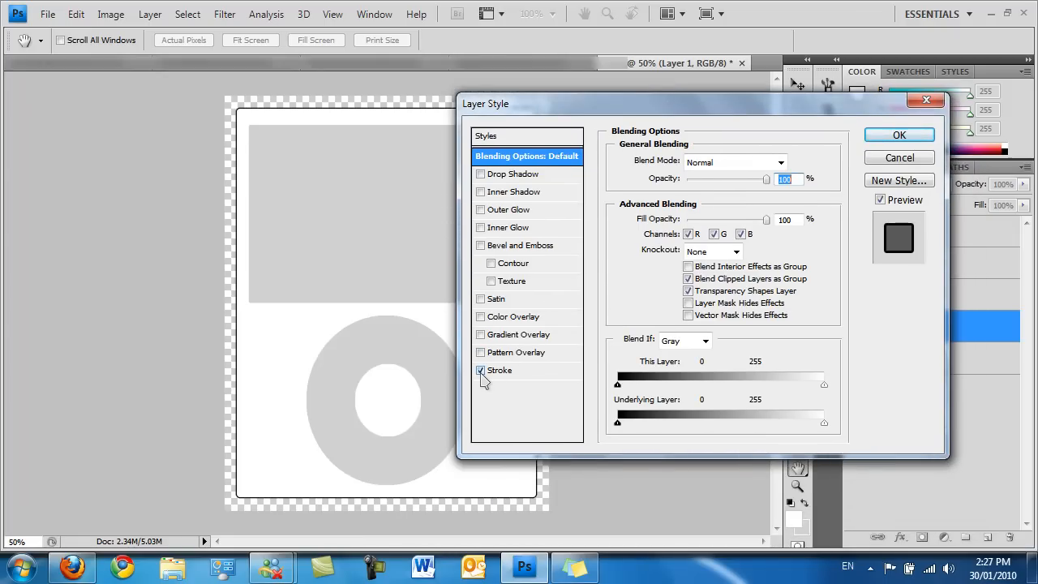
pyautogui.click(543, 370)
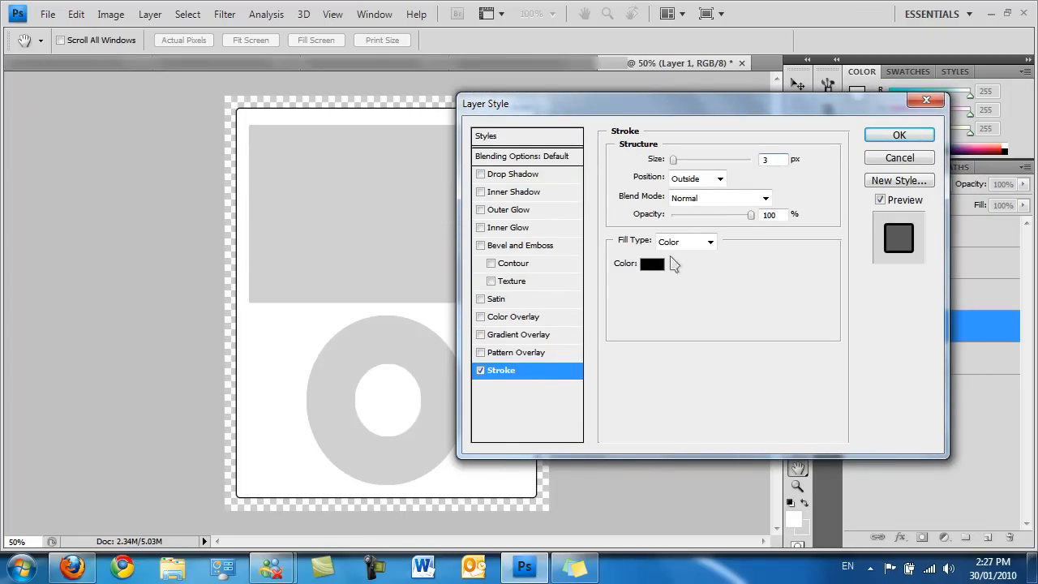
pyautogui.click(896, 135)
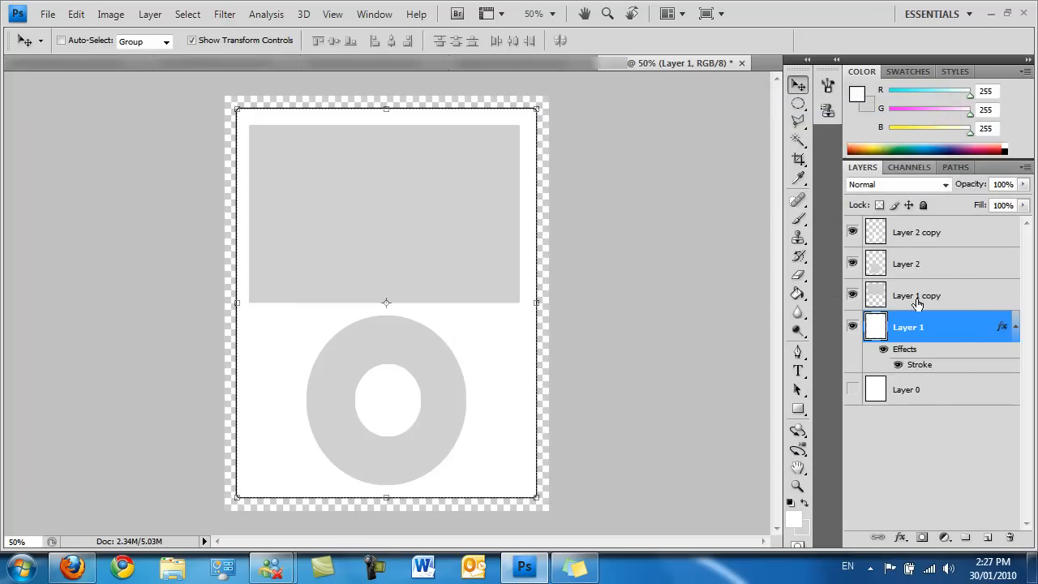
pyautogui.click(941, 453)
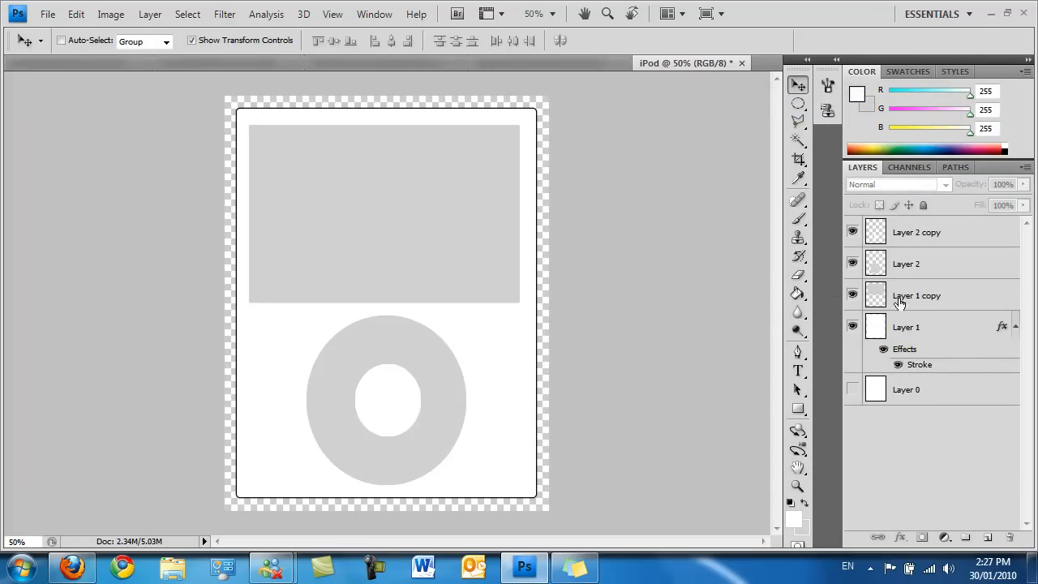
# Create a new layer group and name it iPod
pyautogui.click(964, 537)
pyautogui.doubleClick(918, 226)
pyautogui.write('iPod')
pyautogui.press('Return')
# Move all layers from Layer 1 up to Layer 2 copy into the iPod group and collapse it
pyautogui.click(929, 347)
pyautogui.keyDown('shift'); pyautogui.click(919, 256); pyautogui.keyUp('shift')
pyautogui.moveTo(908, 254); pyautogui.dragTo(906, 229)
pyautogui.click(869, 225)
pyautogui.click(945, 414)
# Delete the hidden background layer, Layer 0
pyautogui.click(905, 256)
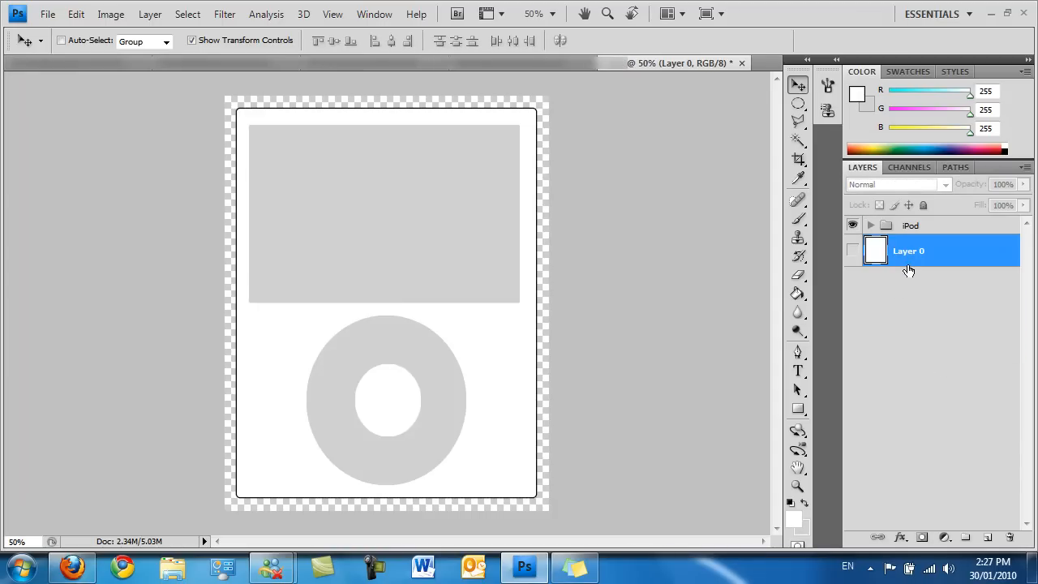
pyautogui.press('Delete')
pyautogui.click(912, 273)
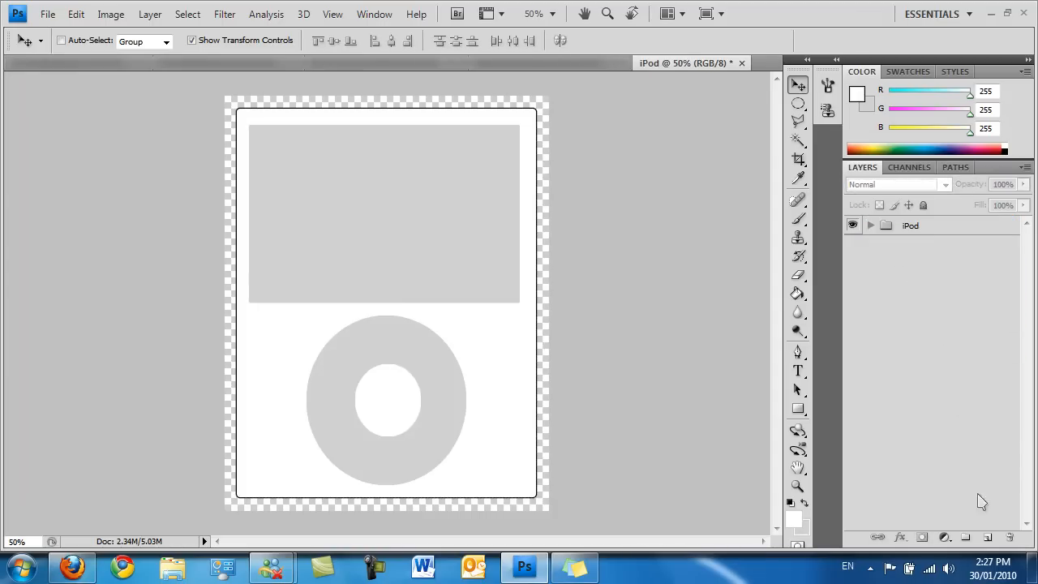
# Create a new layer above the iPod group and draw a large elliptical selection over the iPod's upper-right corner
pyautogui.click(987, 536)
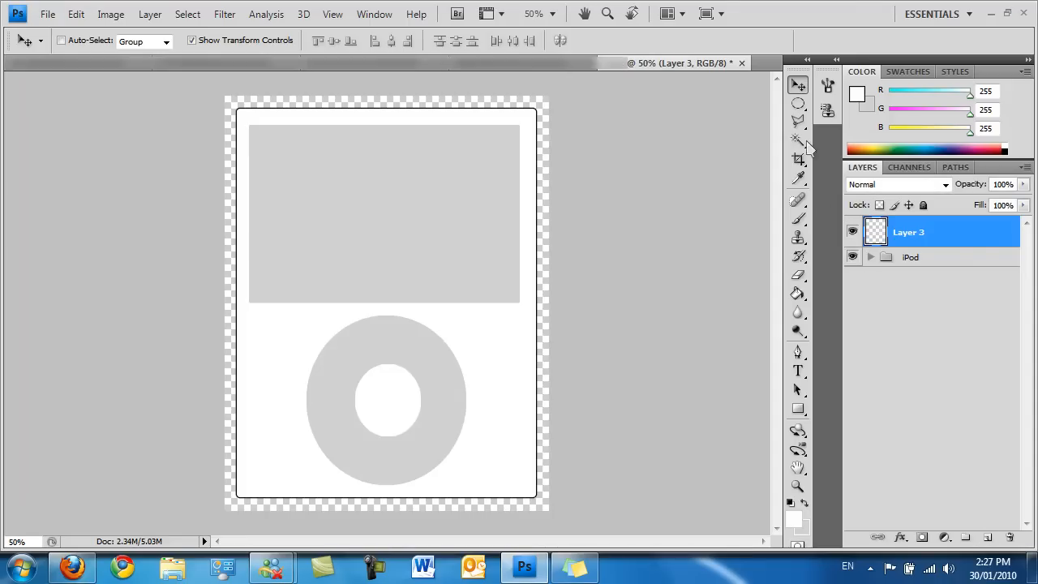
pyautogui.moveTo(797, 104); pyautogui.dragTo(852, 116)
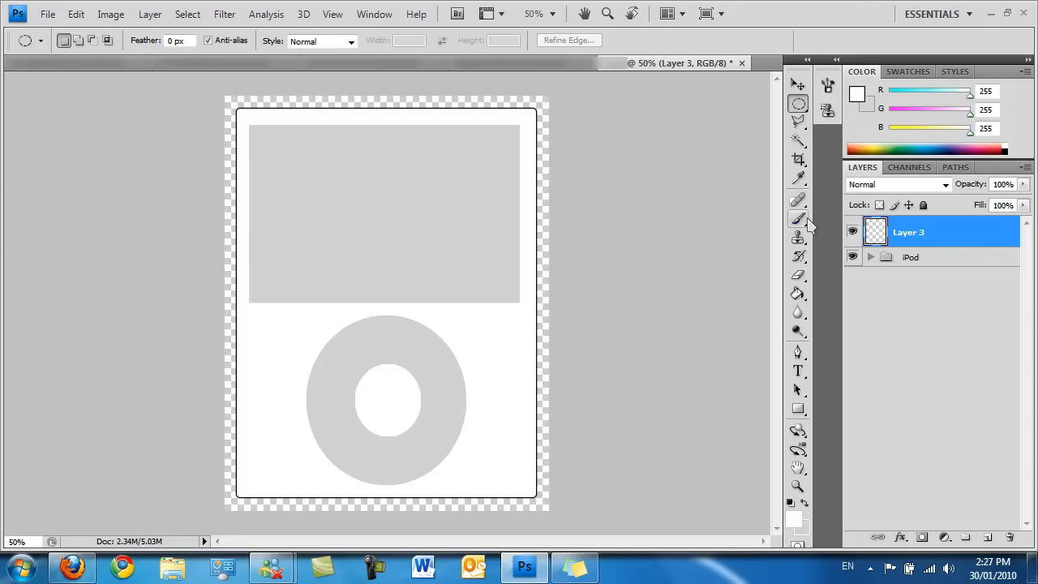
pyautogui.hotkey('ctrl', '-')
pyautogui.hotkey('ctrl', '-')
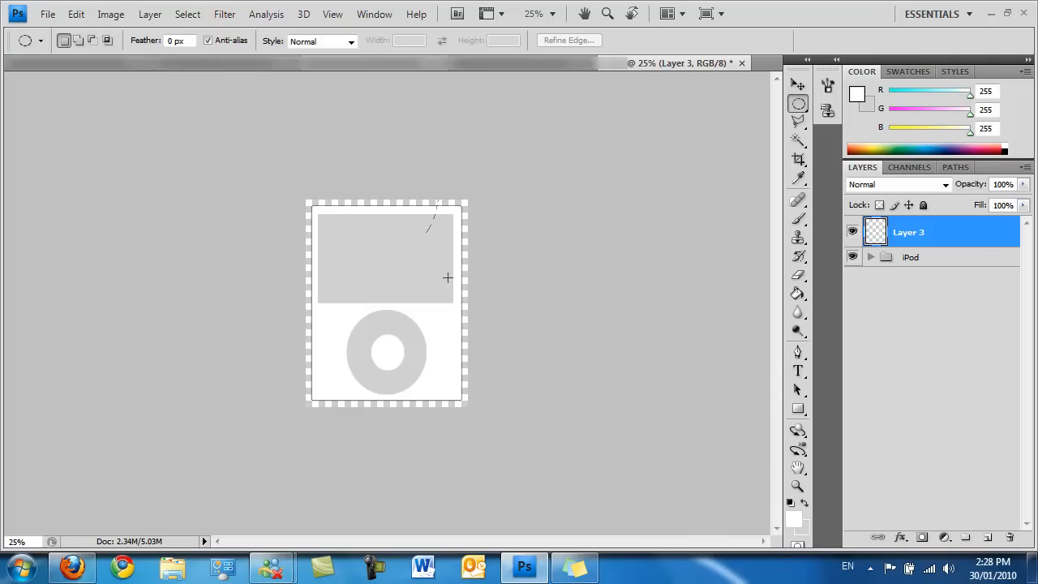
pyautogui.moveTo(542, 288)
pyautogui.mouseDown()
pyautogui.moveTo(343, 133)
pyautogui.moveTo(468, 268)
pyautogui.mouseUp()
pyautogui.moveTo(553, 331); pyautogui.dragTo(552, 292)
# Fill the elliptical selection on Layer 3 with white using the Paint Bucket
pyautogui.hotkey('ctrl', '+')
pyautogui.click(797, 295)
pyautogui.click(859, 292)
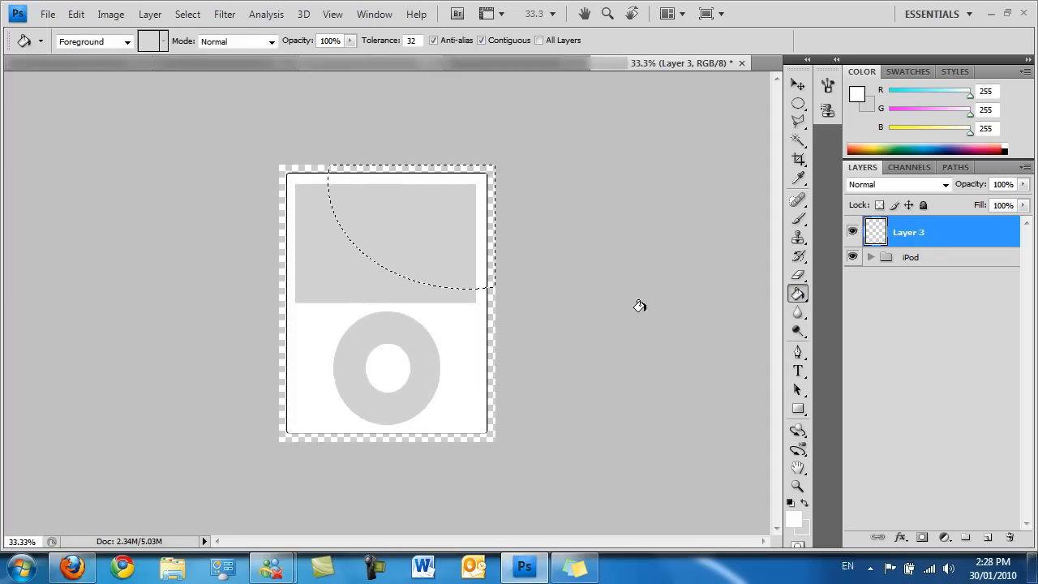
pyautogui.click(461, 184)
pyautogui.hotkey('ctrl', '+')
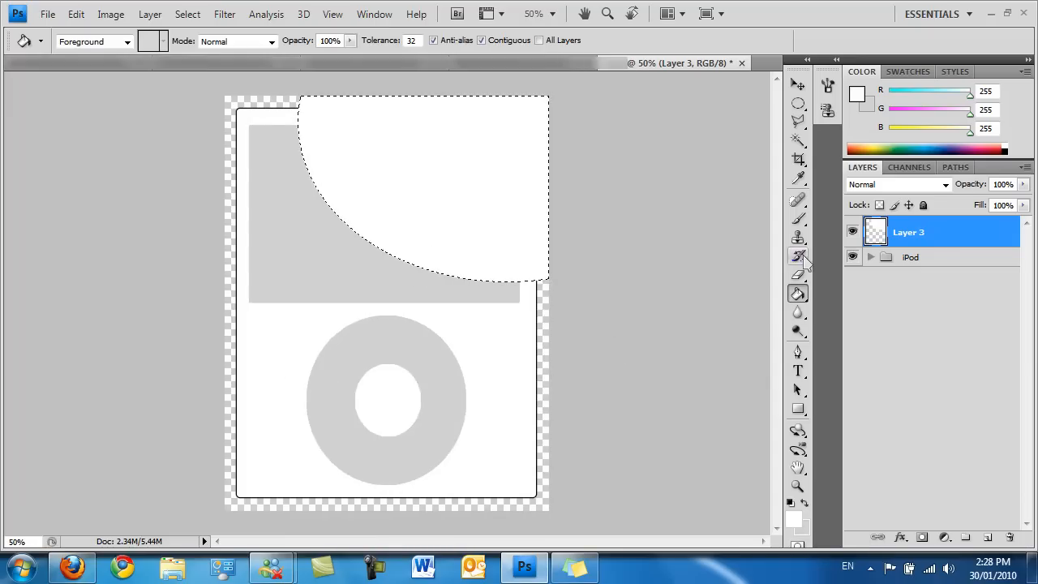
# Set the blend mode of Layer 3 to Soft Light and deselect the layer
pyautogui.click(944, 185)
pyautogui.click(900, 411)
pyautogui.click(921, 299)
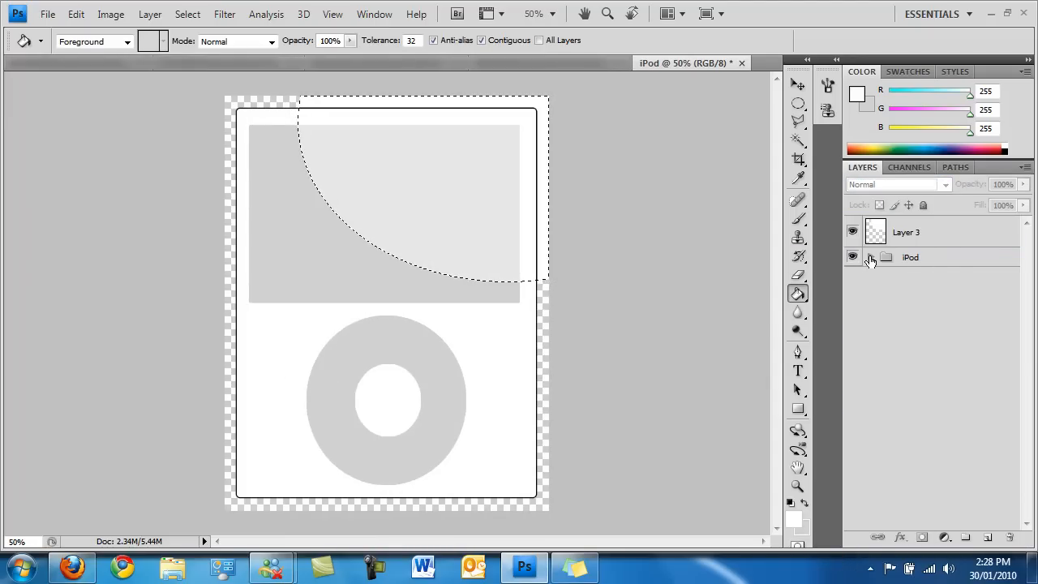
# Expand the iPod group, make Layer 1 active and clear the elliptical selection
pyautogui.click(870, 258)
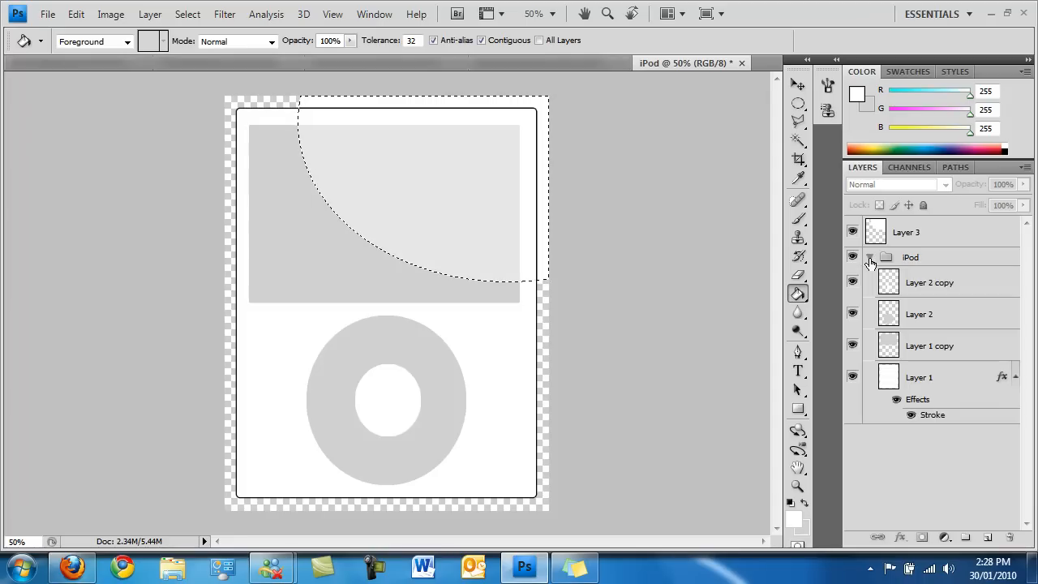
pyautogui.click(919, 381)
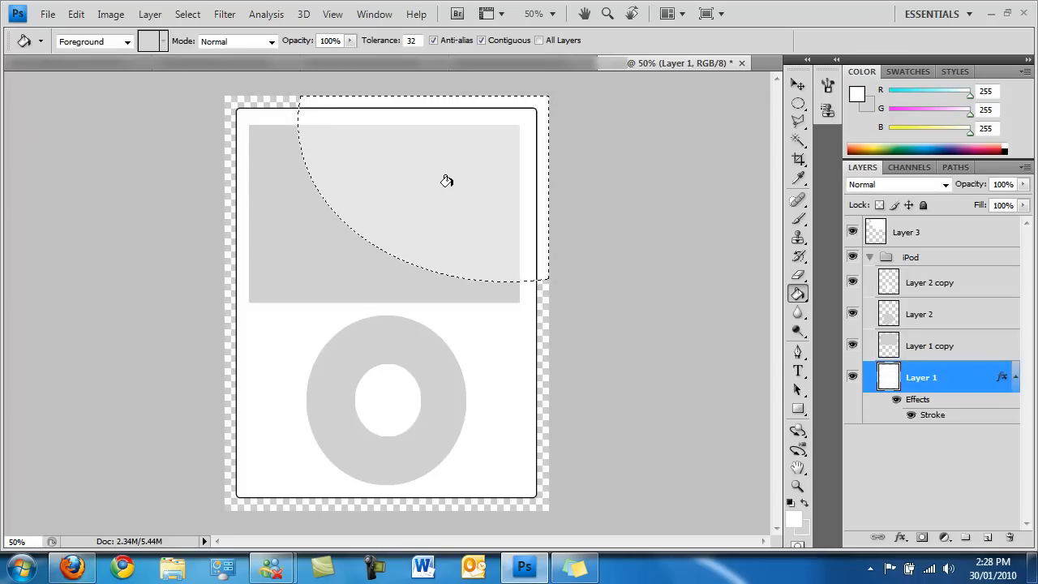
pyautogui.click(187, 13)
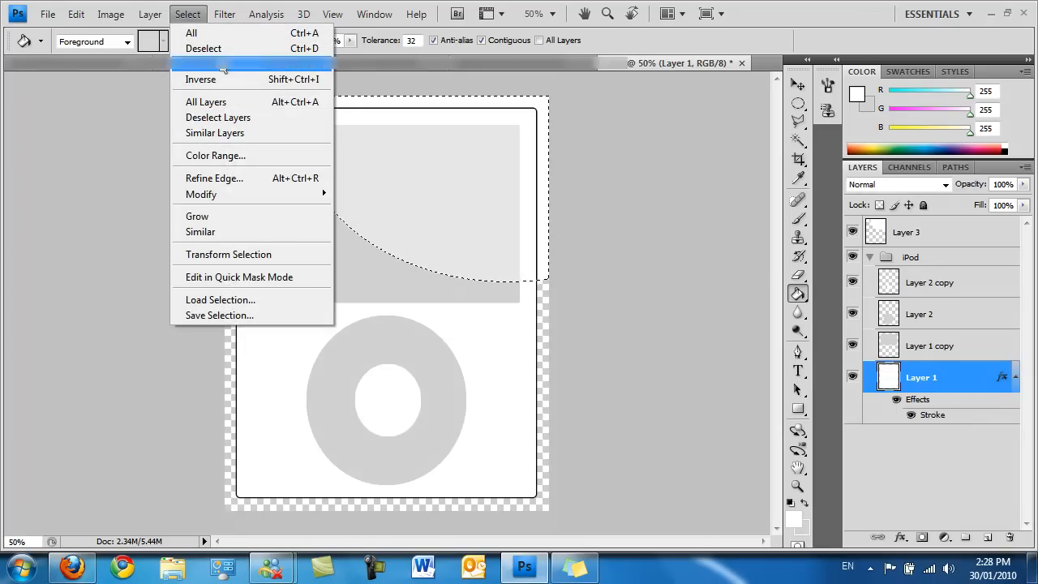
pyautogui.click(204, 49)
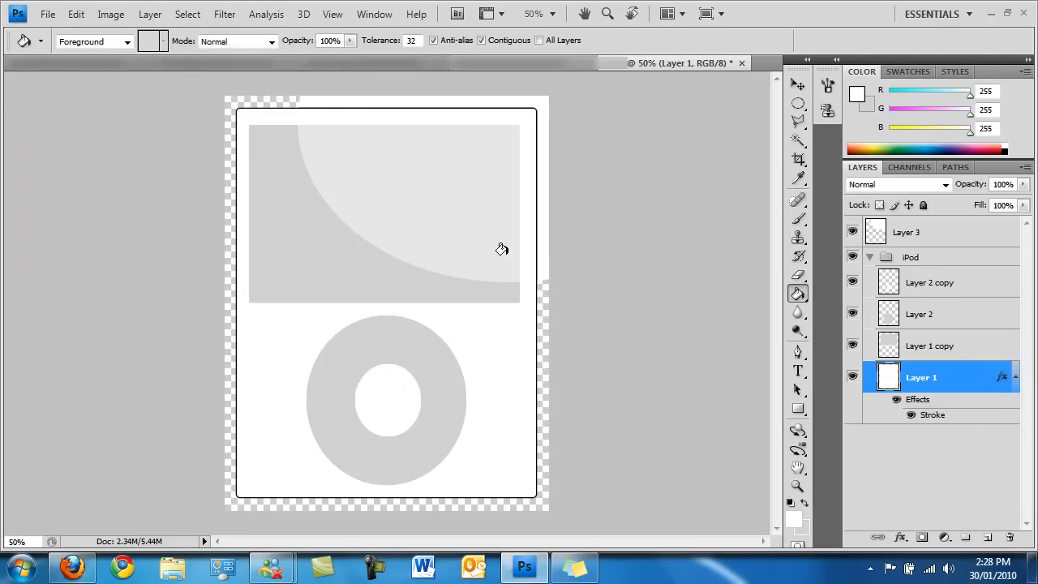
# Select the iPod body on Layer 1 with the Magic Wand and invert the selection
pyautogui.click(799, 143)
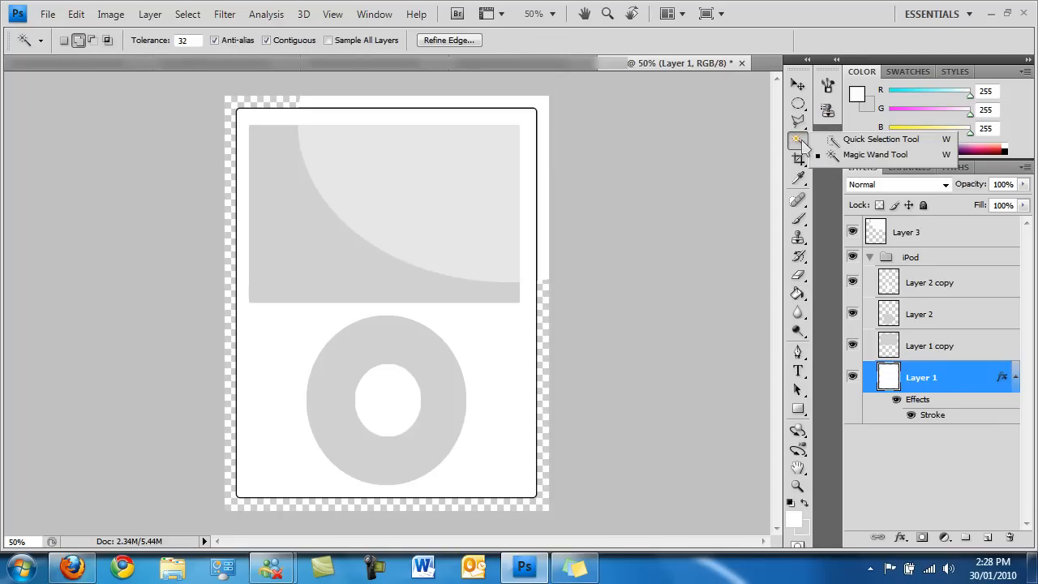
pyautogui.click(889, 156)
pyautogui.click(521, 347)
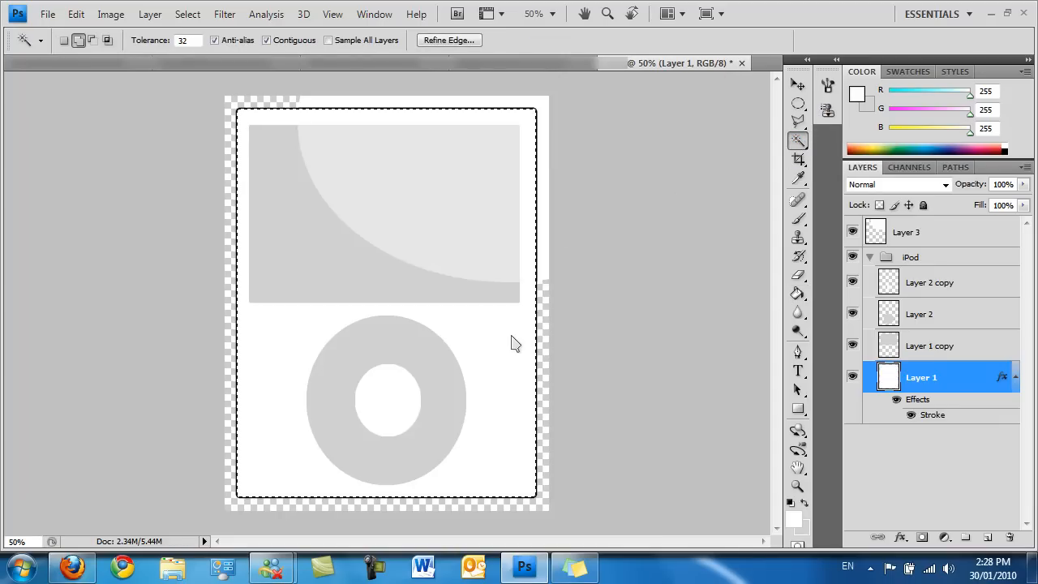
pyautogui.click(187, 14)
pyautogui.click(190, 77)
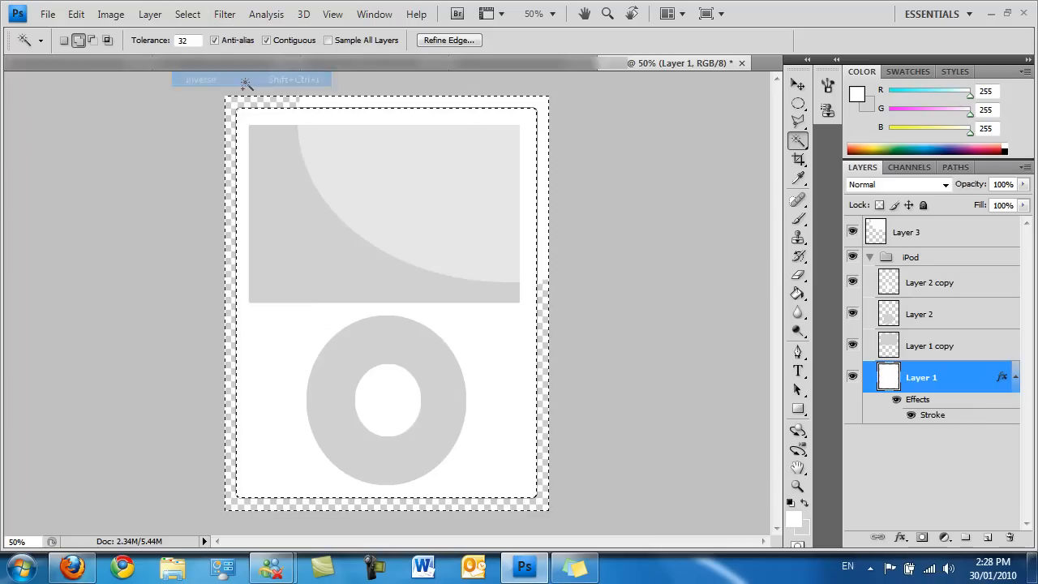
# Erase the part of the Layer 3 highlight outside the iPod body with the Magic Eraser, and clear the selection
pyautogui.click(869, 257)
pyautogui.click(898, 232)
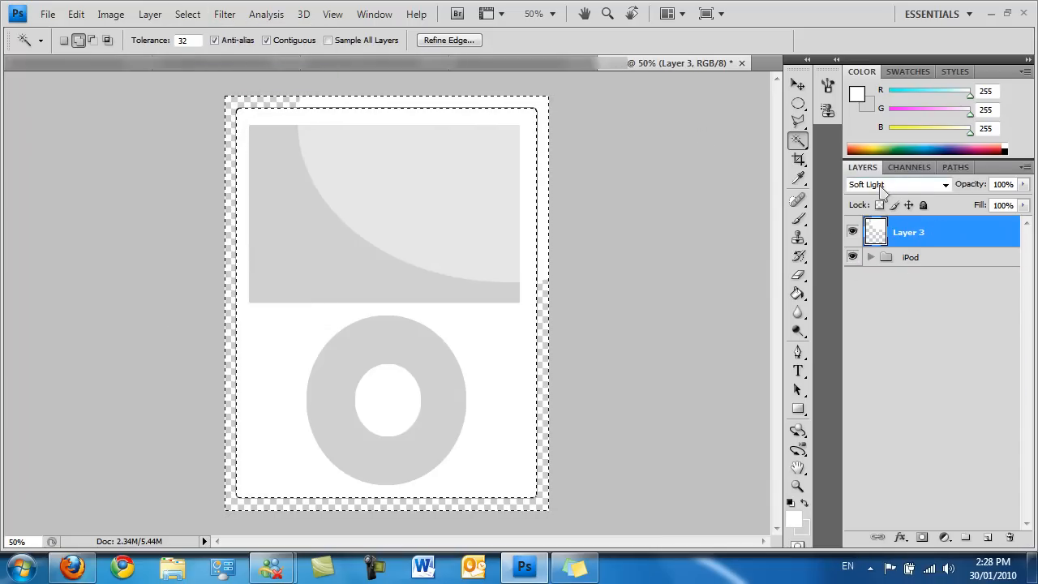
pyautogui.click(798, 274)
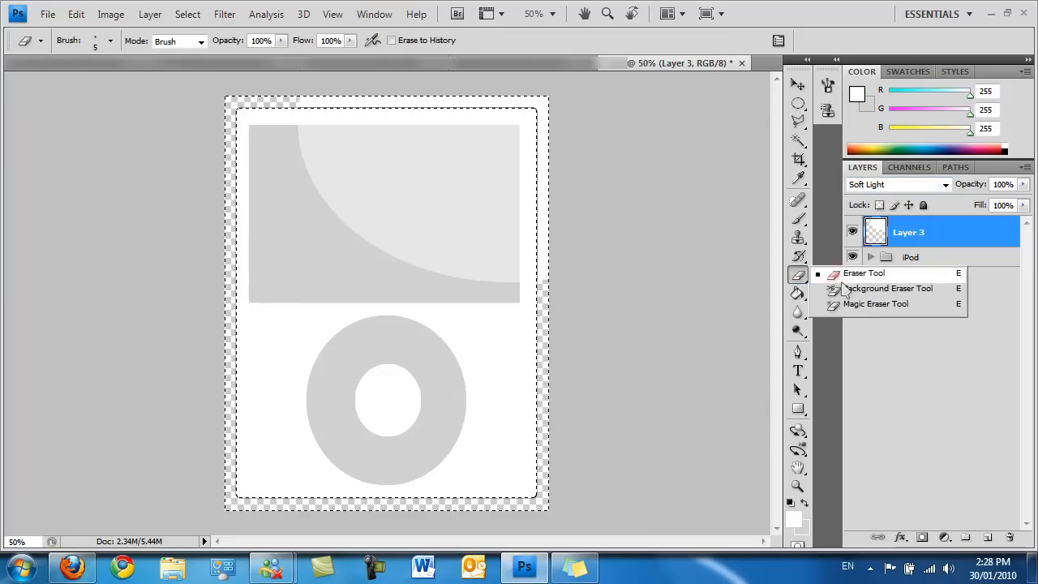
pyautogui.click(857, 308)
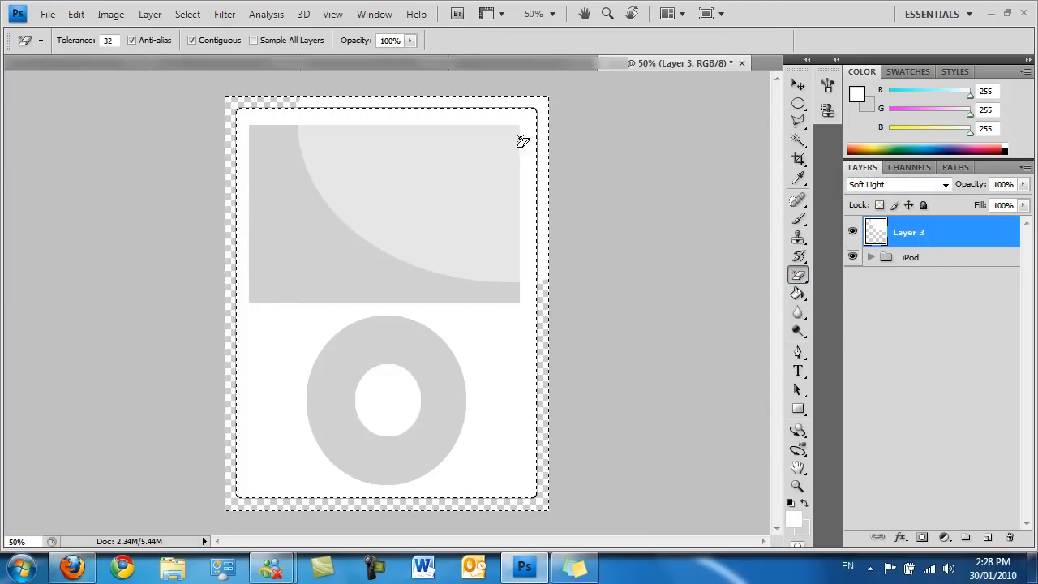
pyautogui.click(537, 113)
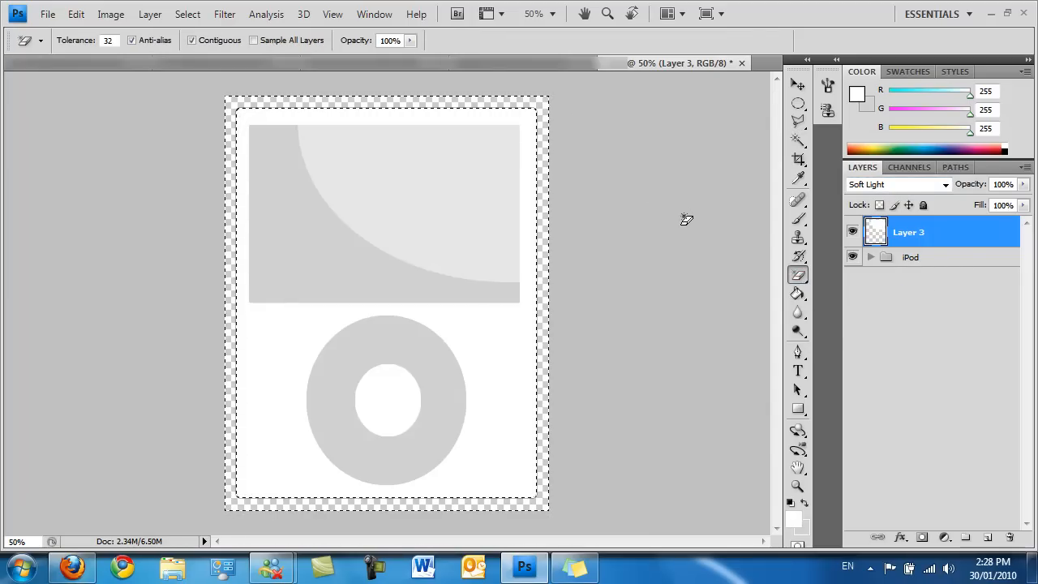
pyautogui.click(940, 324)
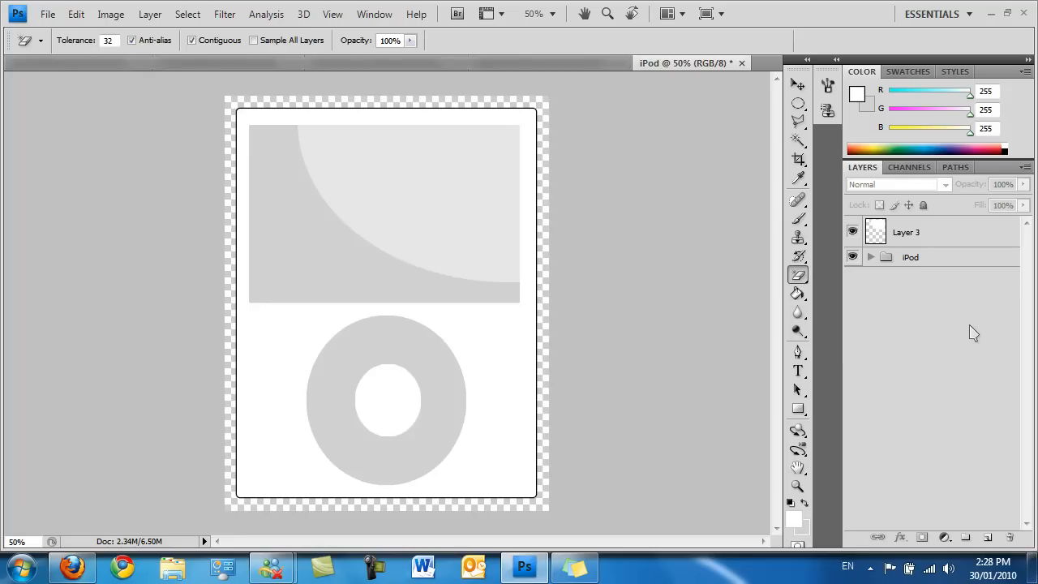
# Add a Color Overlay layer style to the iPod body on Layer 1
pyautogui.click(797, 86)
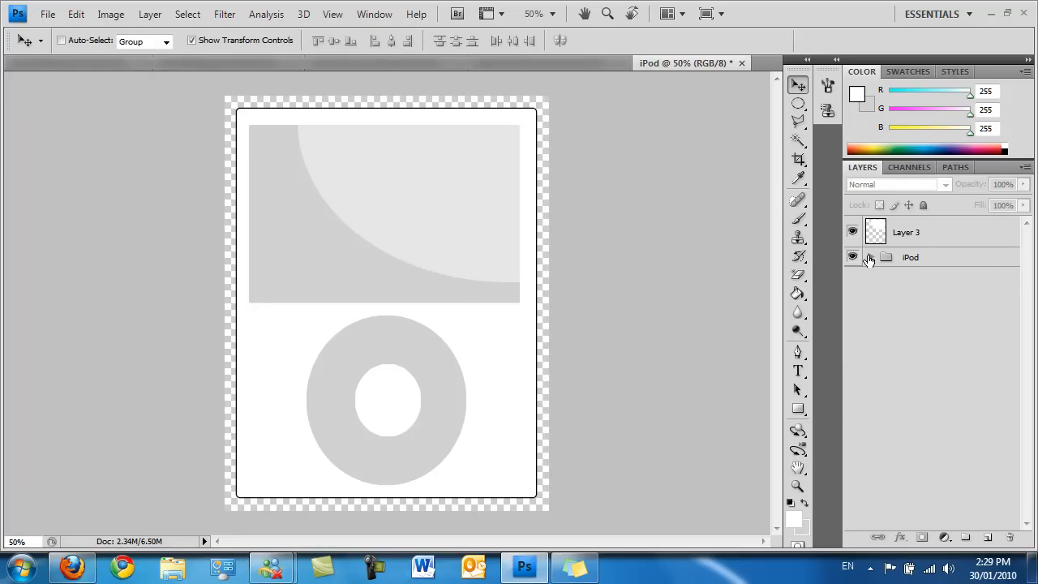
pyautogui.click(868, 258)
pyautogui.click(919, 383)
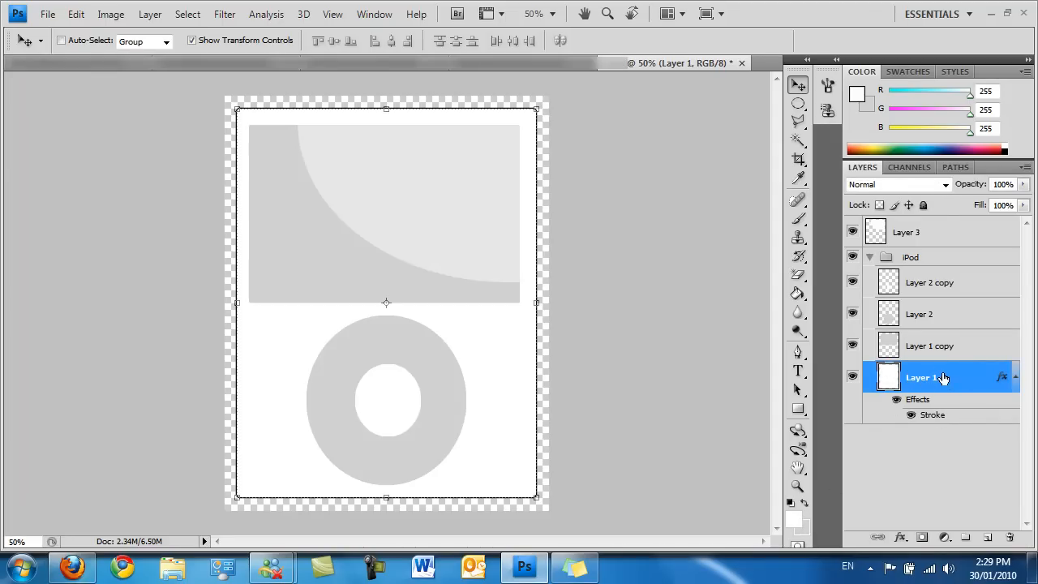
pyautogui.rightClick(942, 378)
pyautogui.click(754, 192)
pyautogui.moveTo(590, 90); pyautogui.dragTo(590, 87)
pyautogui.click(483, 293)
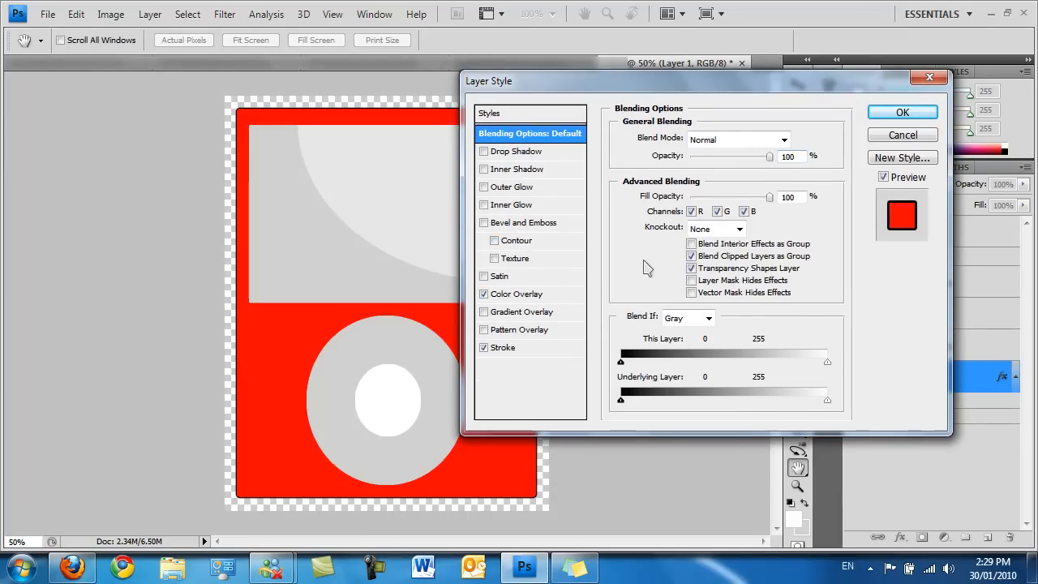
# Set the body's overlay color to #2e2e2e, apply the layer style and deselect the layer
pyautogui.click(552, 295)
pyautogui.click(790, 139)
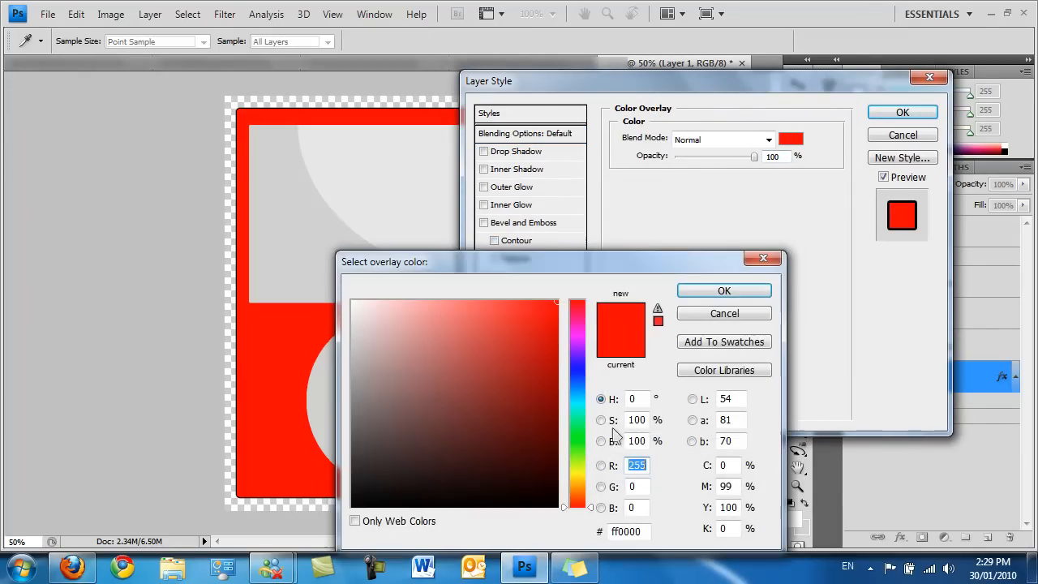
pyautogui.doubleClick(640, 531)
pyautogui.write('d1d')
pyautogui.press('BackSpace')
pyautogui.press('BackSpace')
pyautogui.press('BackSpace')
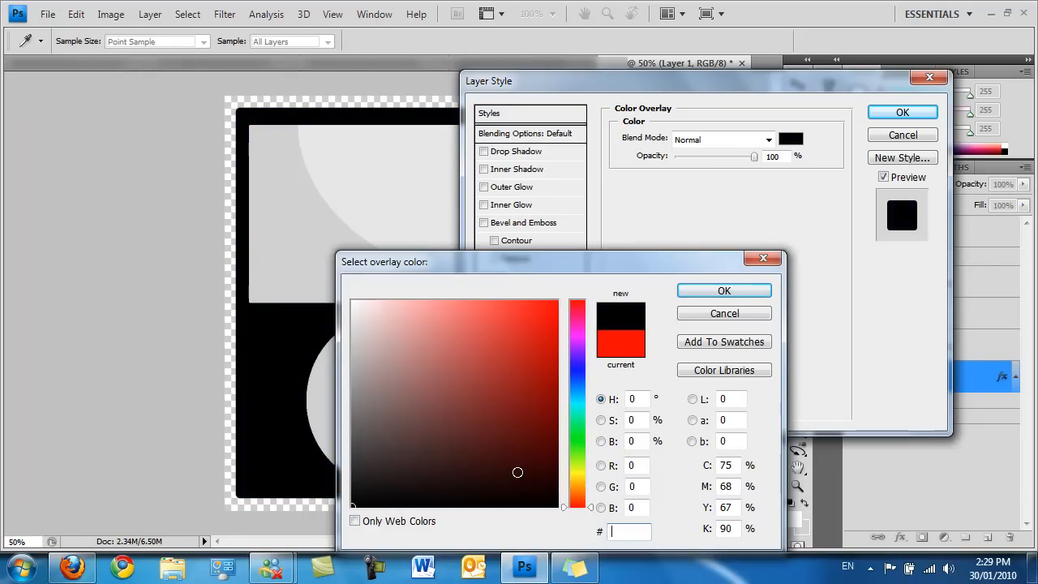
pyautogui.write('2e2e2e')
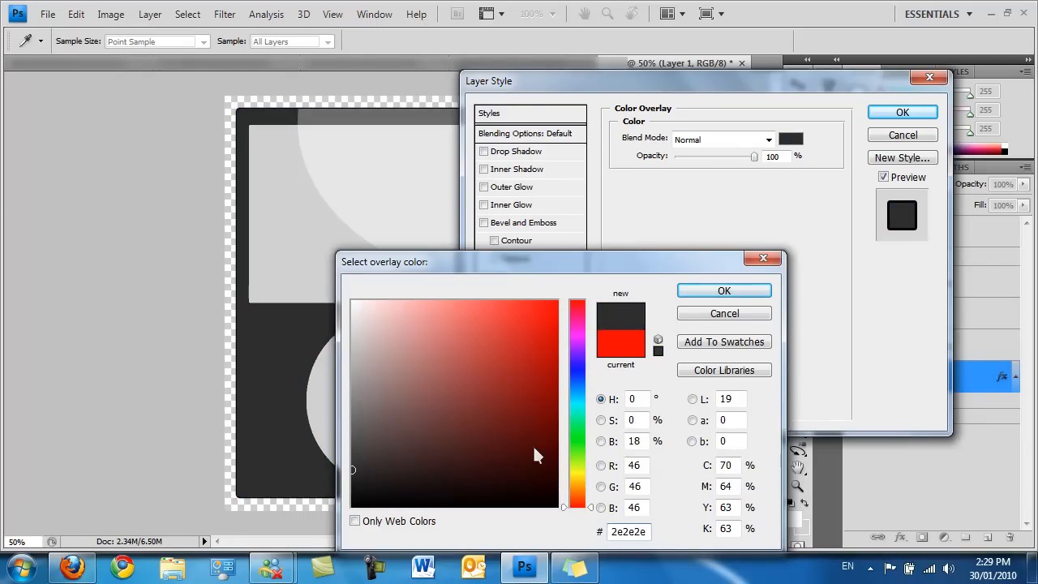
pyautogui.press('Return')
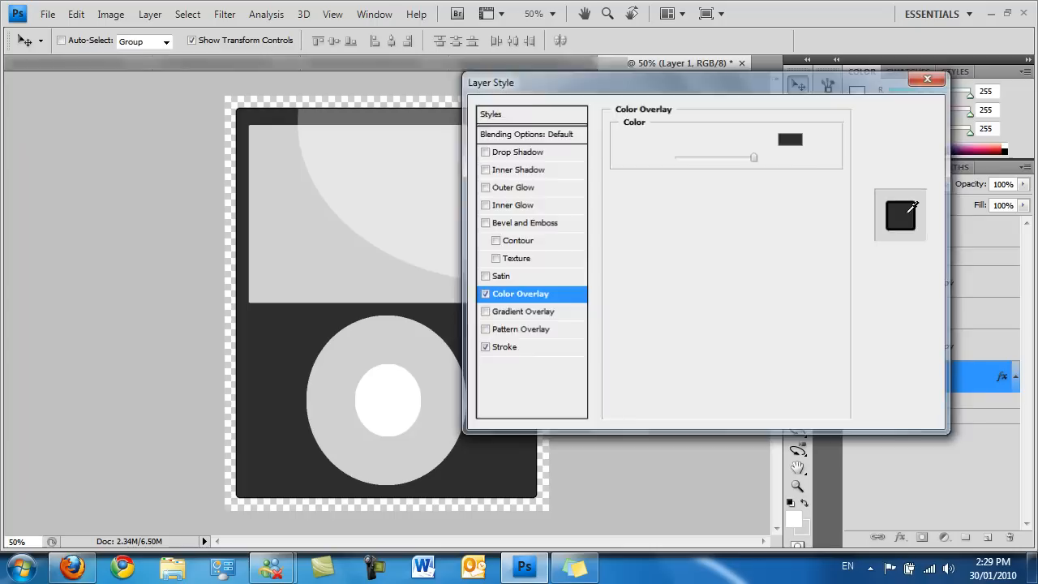
pyautogui.click(898, 113)
pyautogui.click(918, 480)
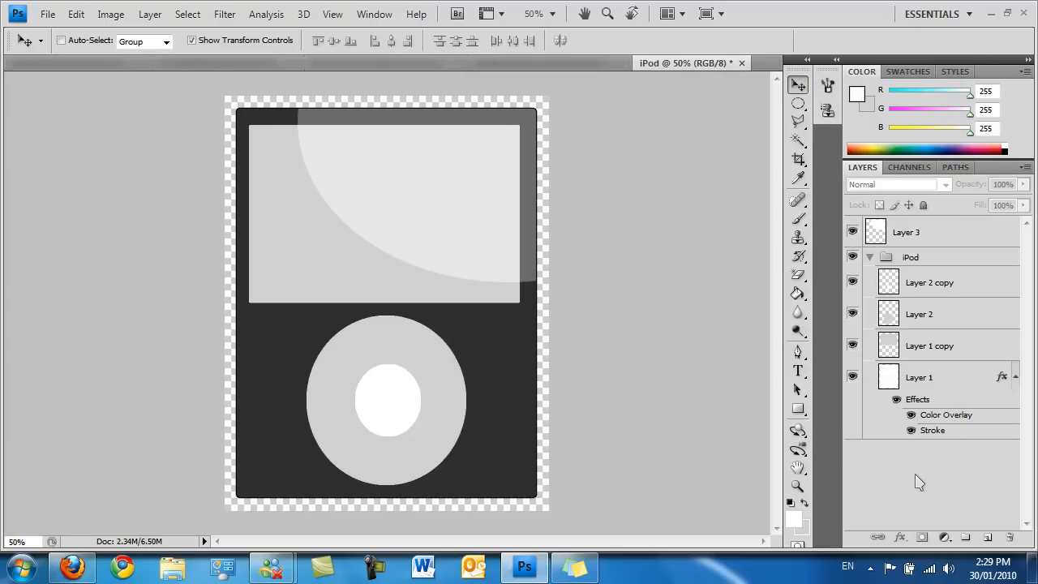
# Add a #2e2e2e Color Overlay to the click wheel's centre button on Layer 2 copy
pyautogui.click(914, 284)
pyautogui.rightClick(981, 282)
pyautogui.click(850, 184)
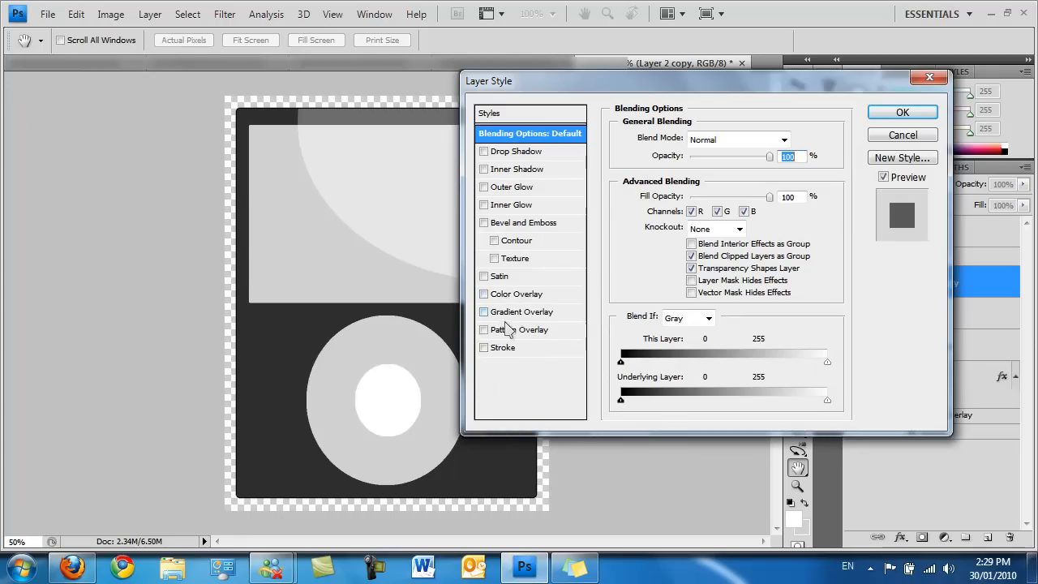
pyautogui.click(510, 295)
pyautogui.click(791, 138)
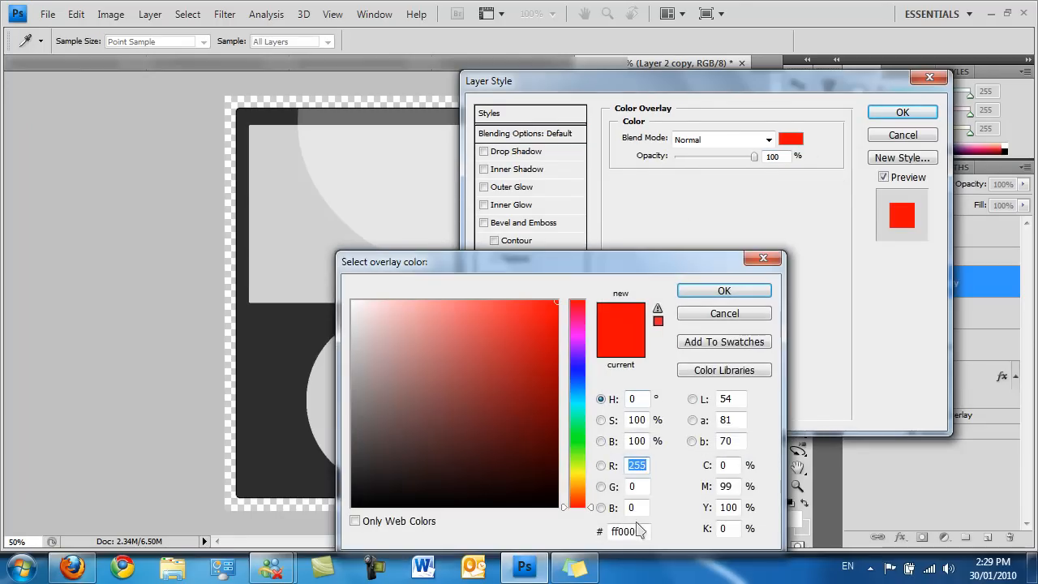
pyautogui.write('2e2e2e')
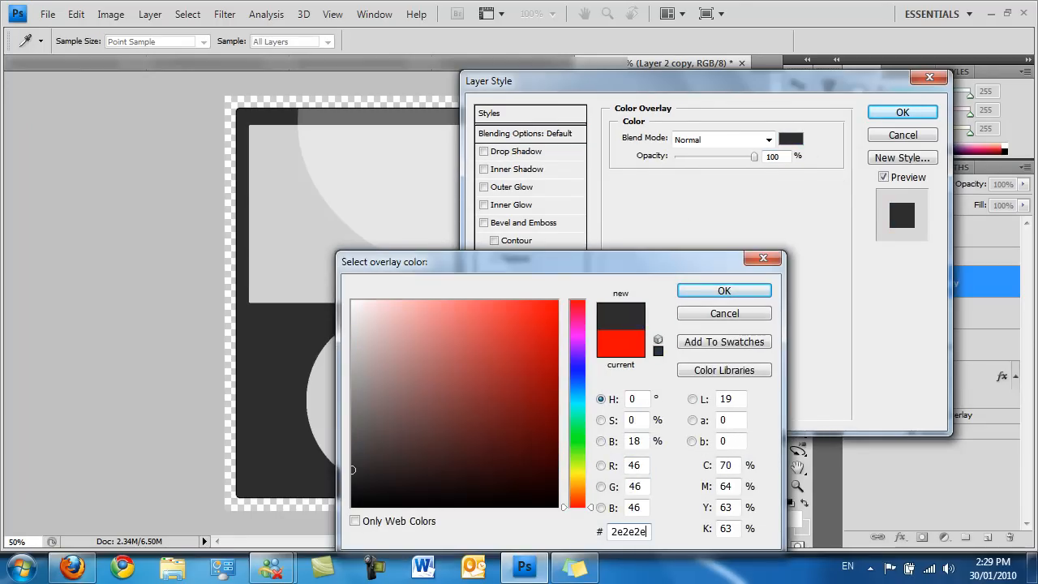
pyautogui.press('Return')
pyautogui.click(902, 112)
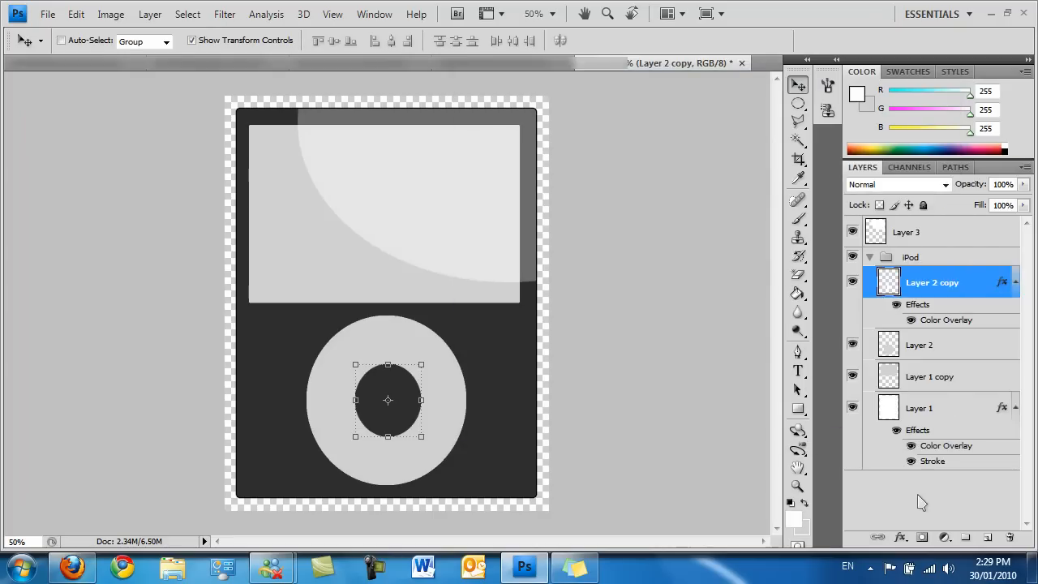
# Add a black Color Overlay to the click wheel ring on Layer 2
pyautogui.click(925, 347)
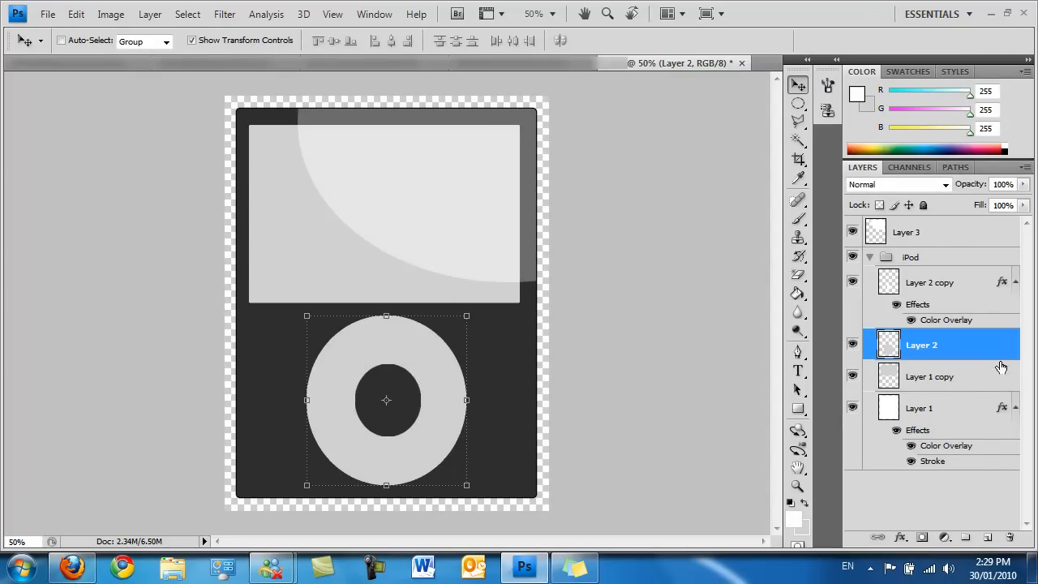
pyautogui.rightClick(981, 351)
pyautogui.click(802, 186)
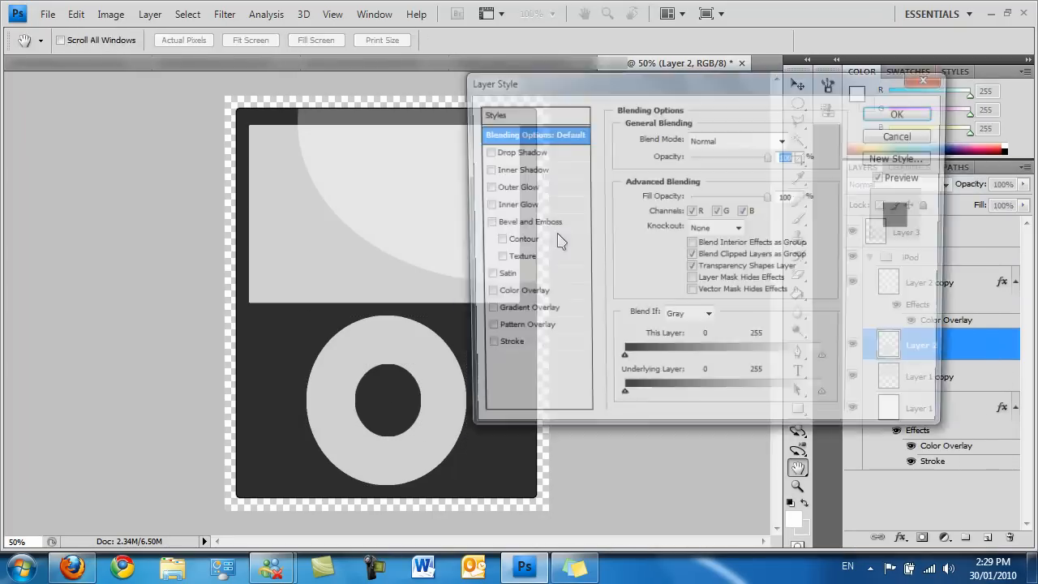
pyautogui.click(484, 329)
pyautogui.click(484, 329)
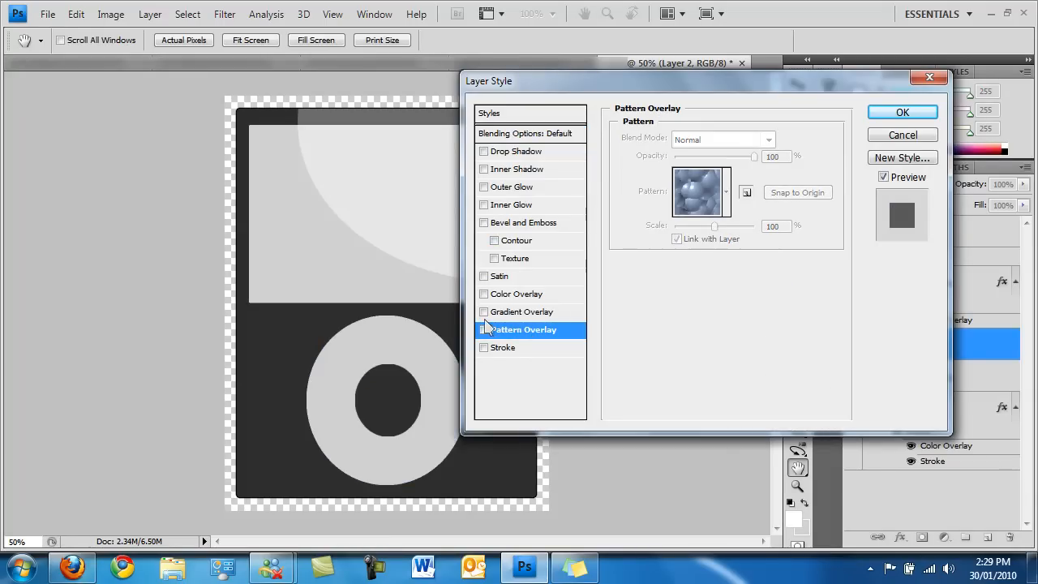
pyautogui.click(485, 294)
pyautogui.click(790, 138)
pyautogui.write('0')
pyautogui.click(722, 291)
pyautogui.click(898, 114)
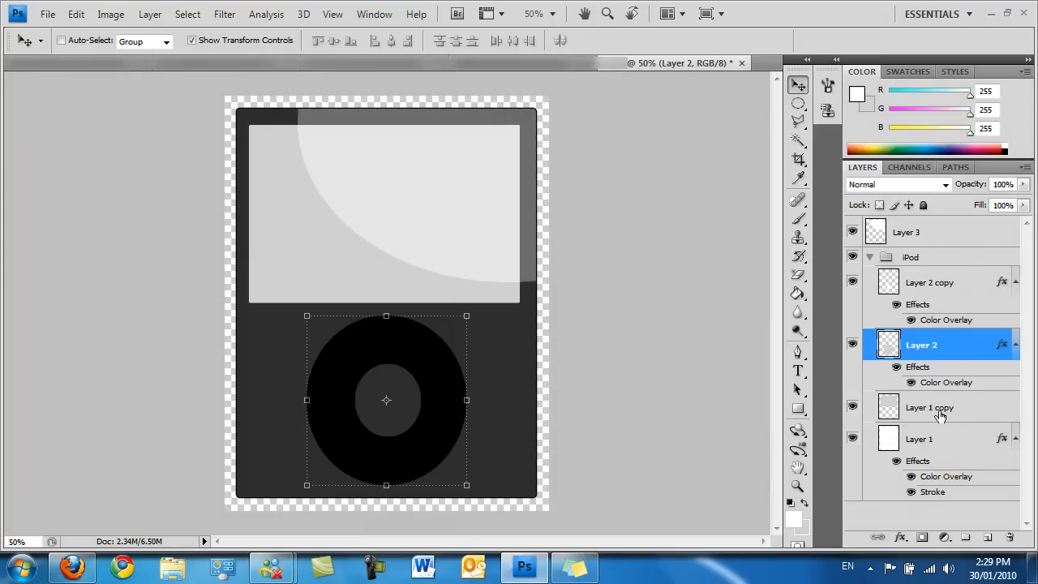
# Add a Color Overlay layer style to the iPod screen on Layer 1 copy
pyautogui.click(939, 415)
pyautogui.rightClick(939, 415)
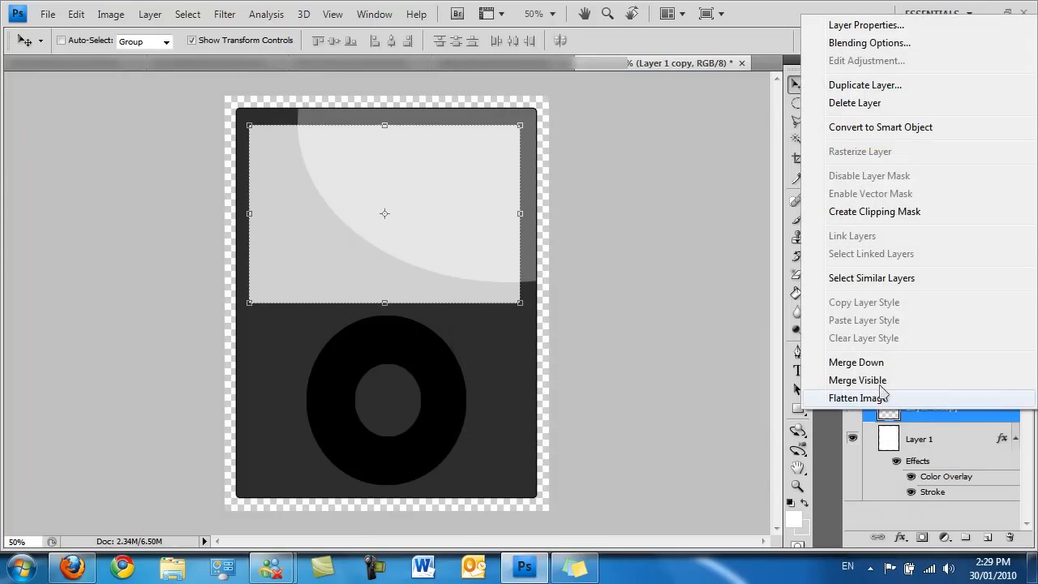
pyautogui.click(884, 43)
pyautogui.click(509, 290)
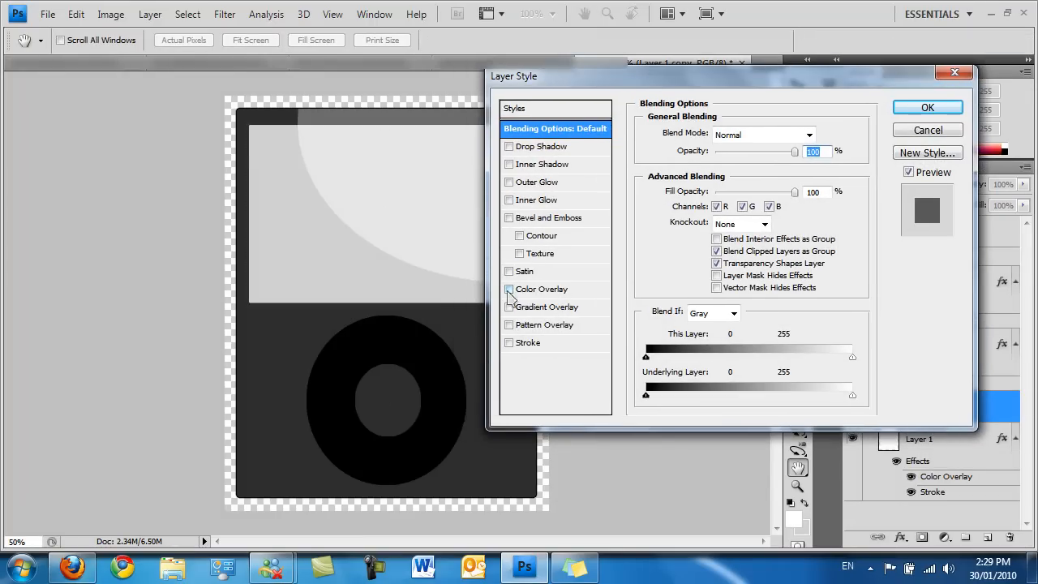
pyautogui.click(568, 294)
# Set the screen's overlay color to #eaeaea, apply the layer style, and collapse and deselect the iPod group
pyautogui.click(815, 134)
pyautogui.click(608, 531)
pyautogui.doubleClick(608, 531)
pyautogui.write('d1d1d1')
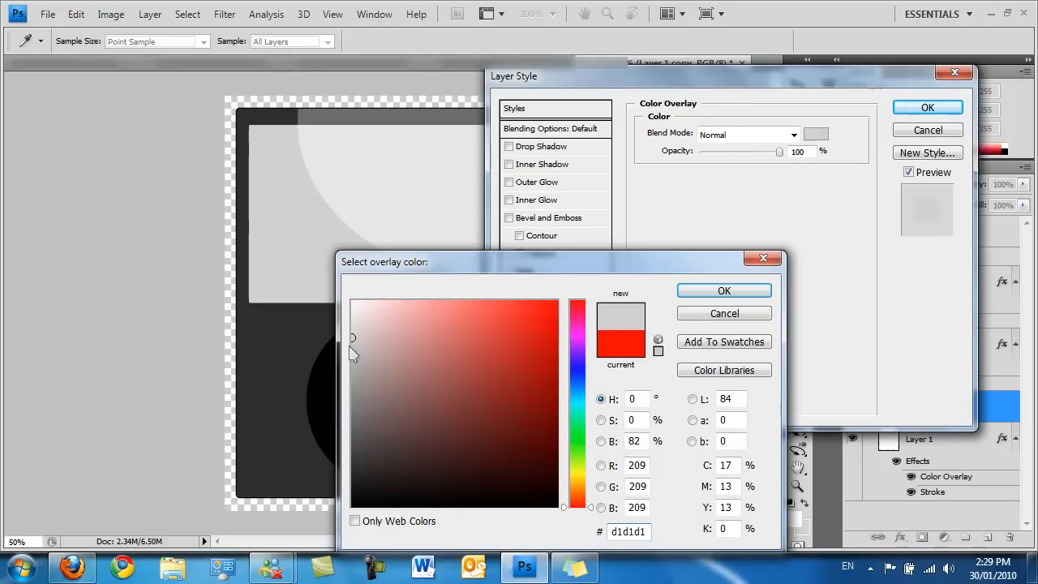
pyautogui.moveTo(352, 343)
pyautogui.mouseDown()
pyautogui.moveTo(334, 298)
pyautogui.moveTo(331, 317)
pyautogui.mouseUp()
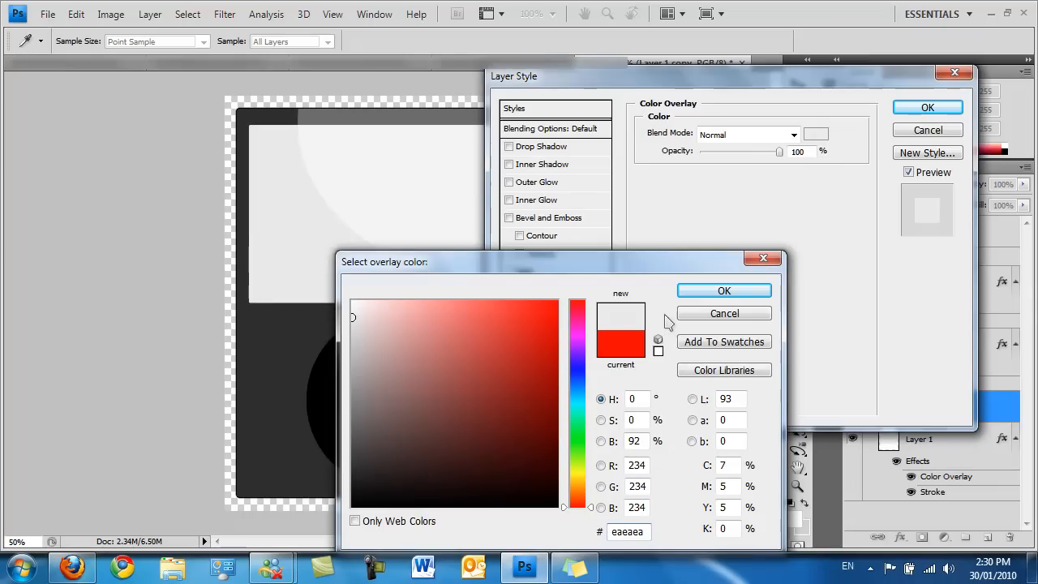
pyautogui.click(724, 290)
pyautogui.click(928, 109)
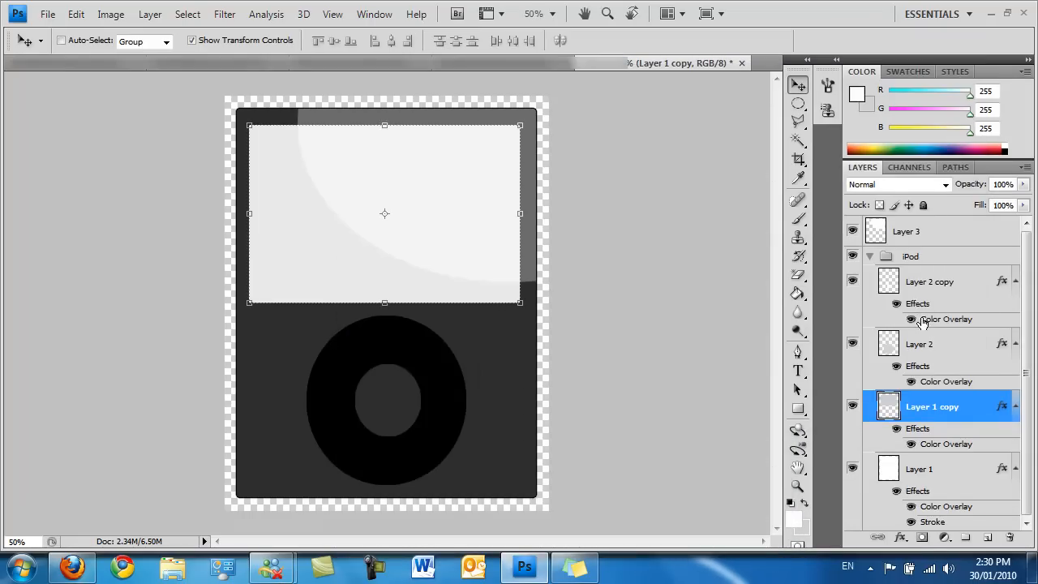
pyautogui.click(869, 256)
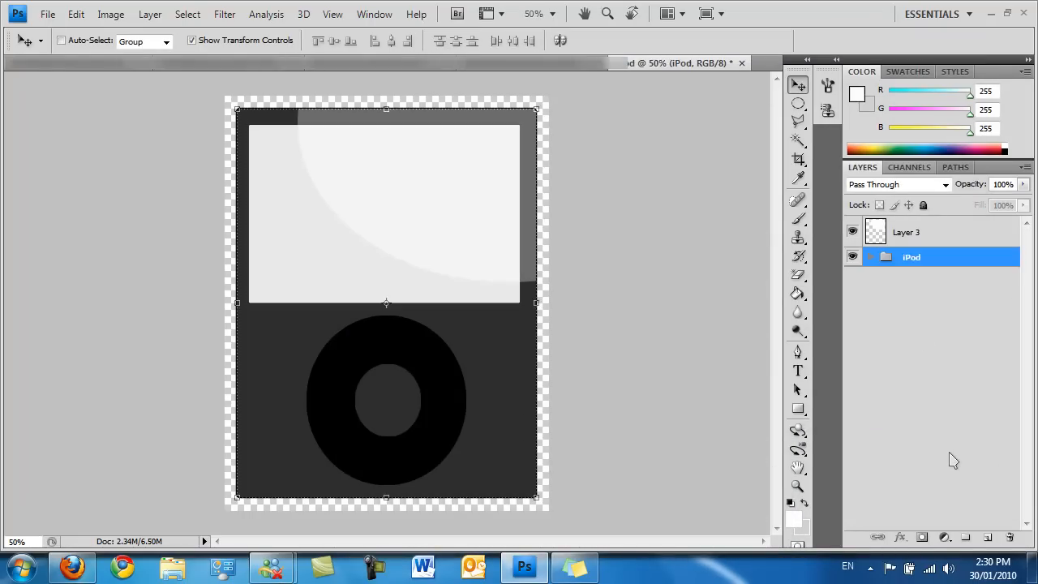
pyautogui.click(940, 422)
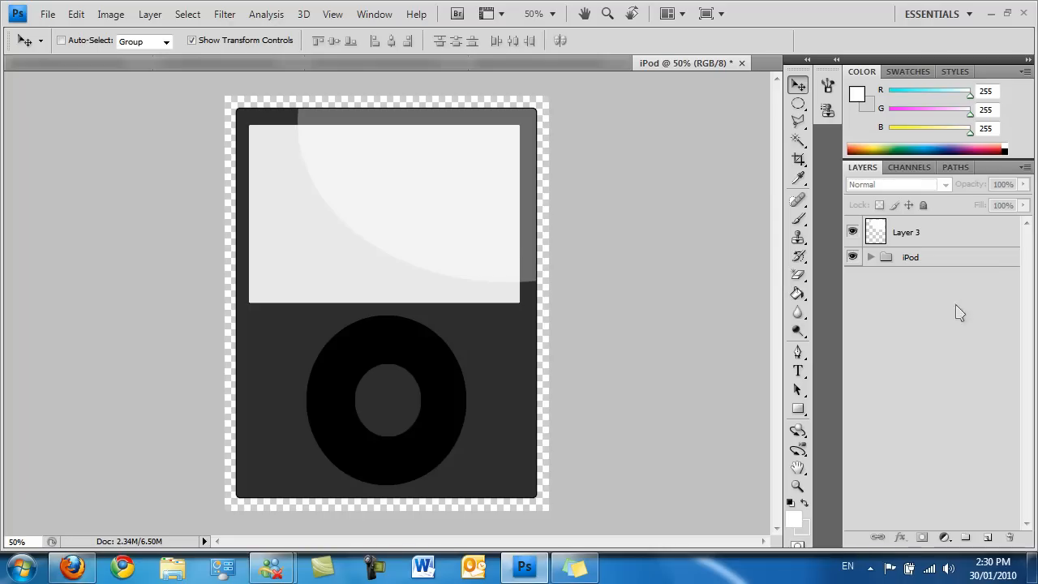
pyautogui.click(868, 257)
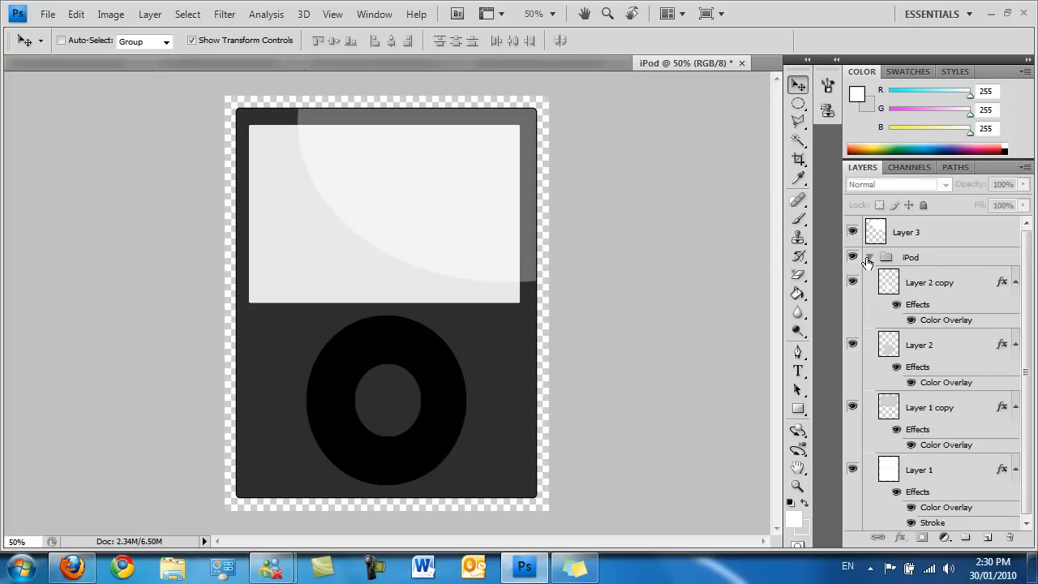
pyautogui.click(916, 468)
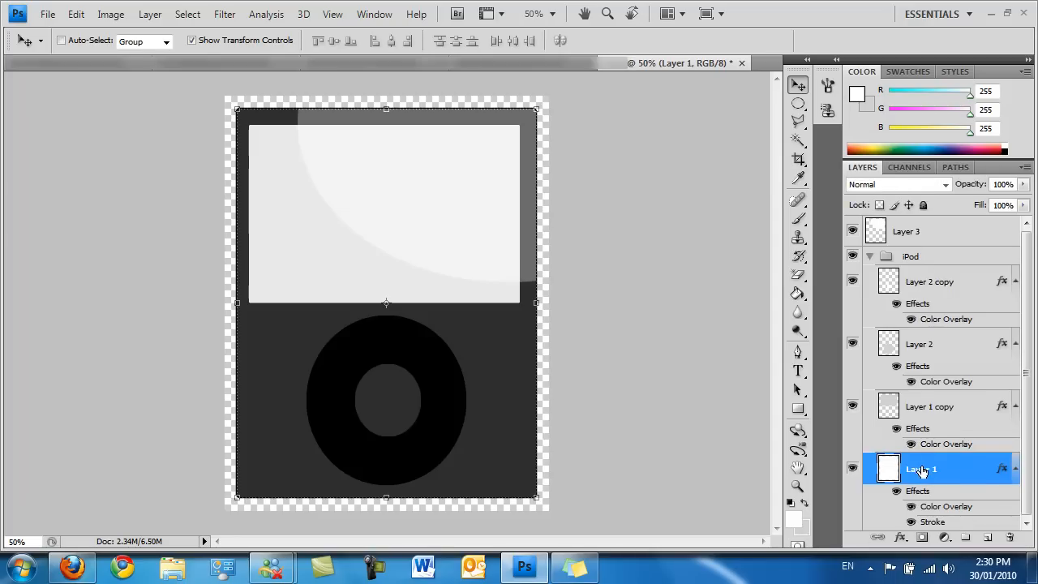
pyautogui.rightClick(965, 458)
pyautogui.click(869, 90)
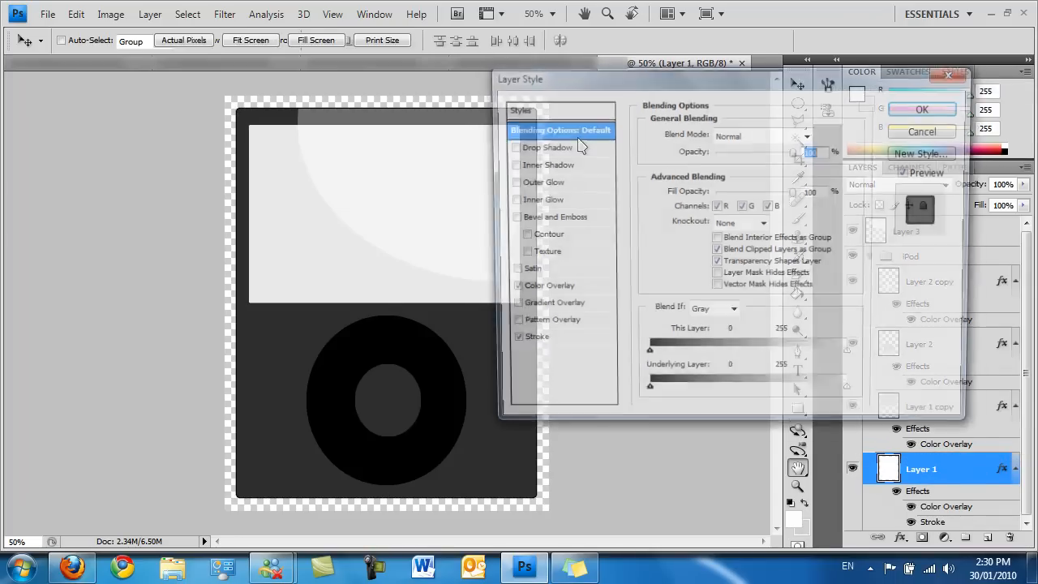
pyautogui.click(509, 147)
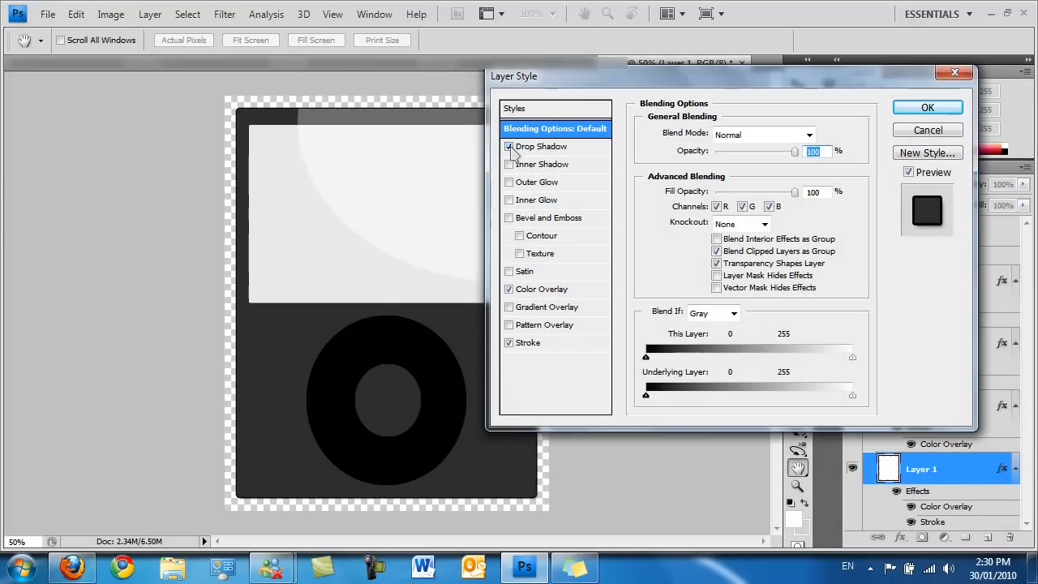
pyautogui.click(509, 147)
pyautogui.click(509, 147)
pyautogui.click(509, 147)
pyautogui.click(509, 147)
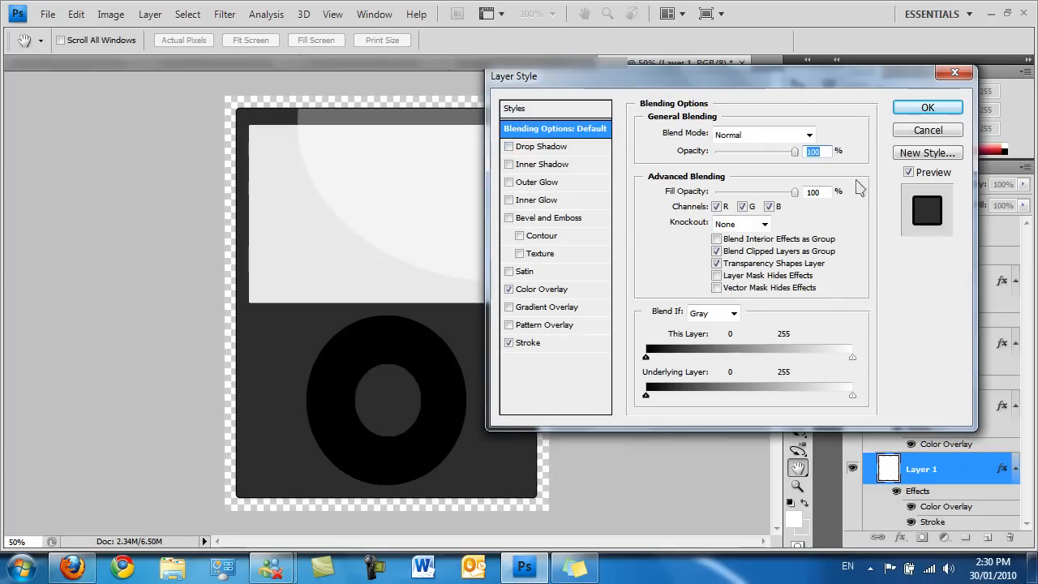
pyautogui.click(927, 130)
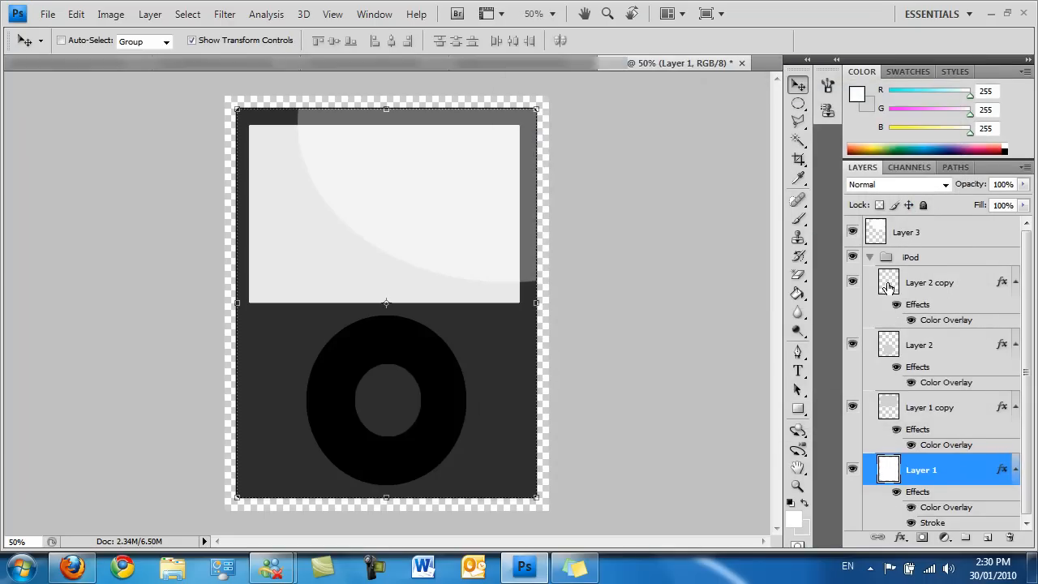
pyautogui.click(869, 257)
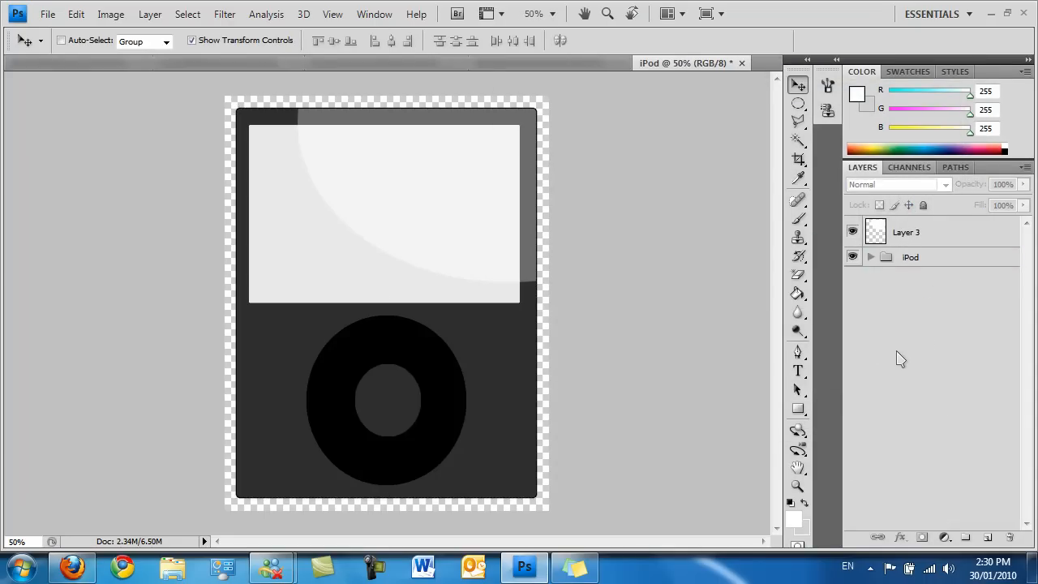